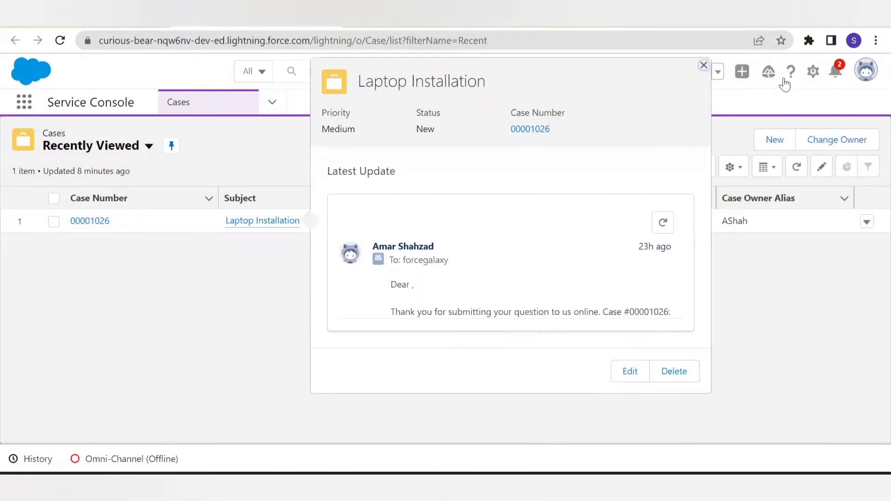
Step: Open the Setup menu from the gear icon in the Service Console header
{"action": "left_click", "coordinate": [811, 74]}
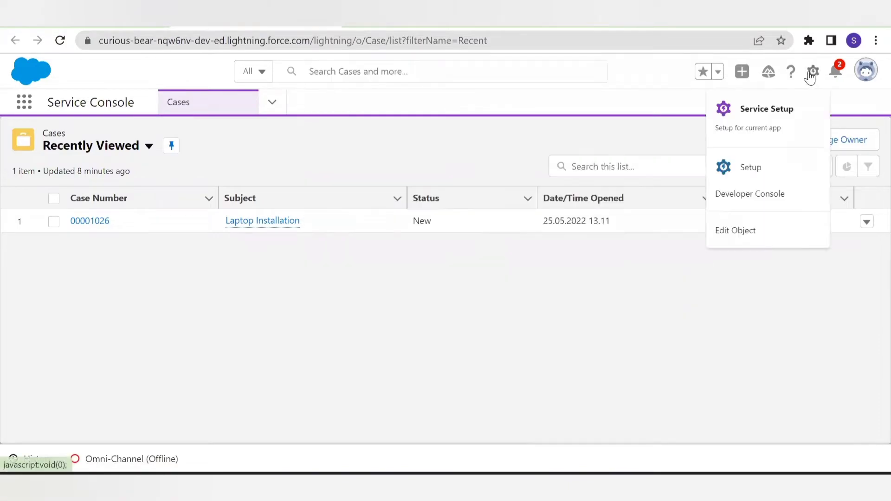
Step: Go to Service Setup and open Embedded Service Deployments via a Quick Find search for 'emb'
{"action": "left_click", "coordinate": [778, 119]}
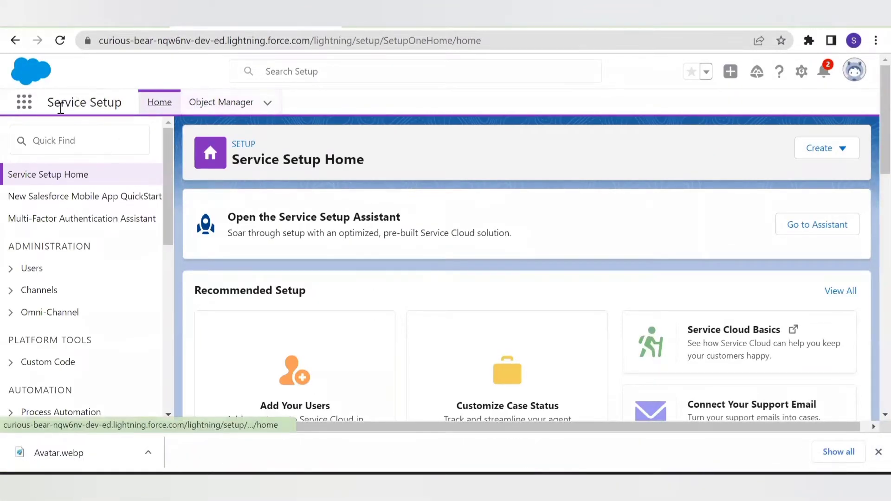
{"action": "left_click_drag", "start_coordinate": [48, 103], "coordinate": [106, 101]}
{"action": "left_click", "coordinate": [82, 144]}
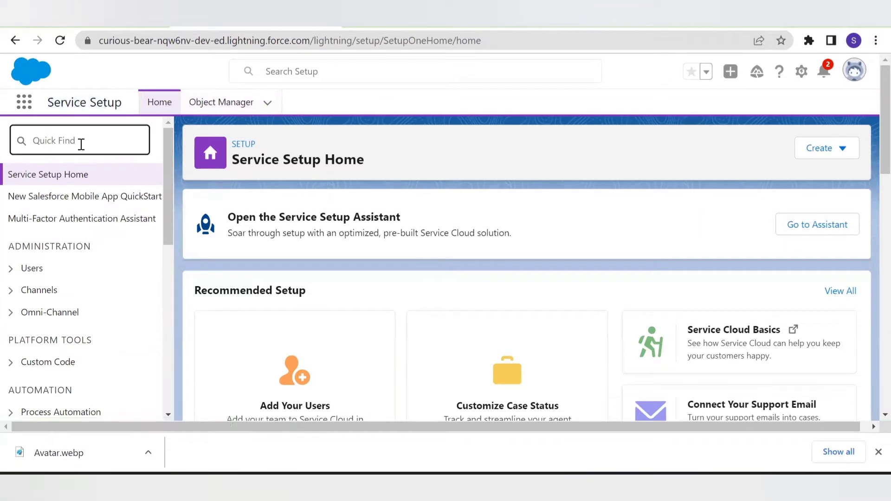
{"action": "type", "text": "emb"}
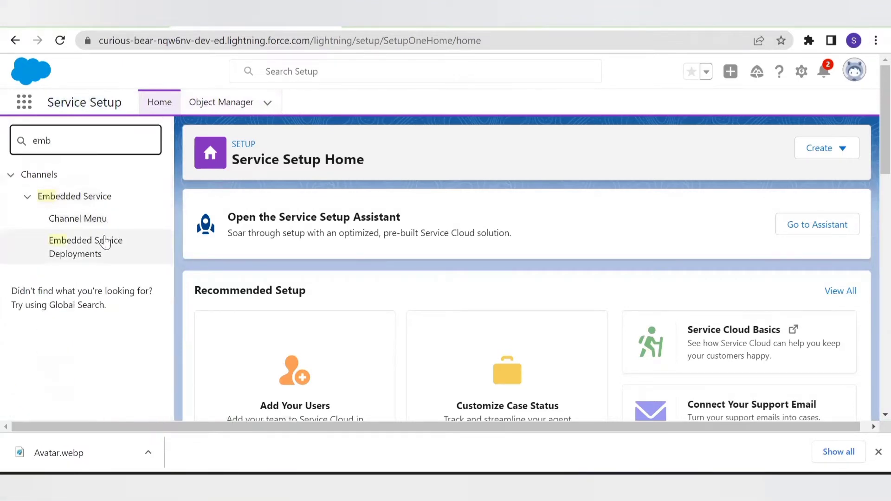
{"action": "left_click", "coordinate": [80, 246]}
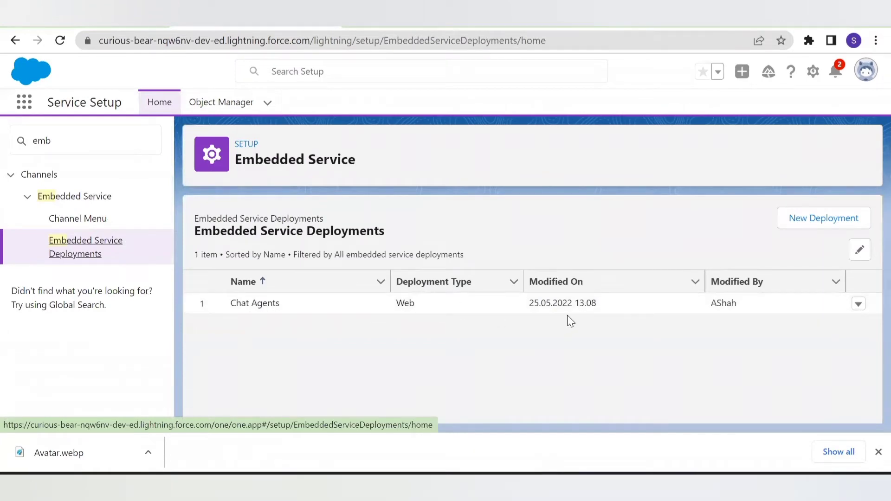
Step: Review the Chat Agents deployment's name, chat site endpoint and API name in Edit, then cancel
{"action": "left_click", "coordinate": [858, 304]}
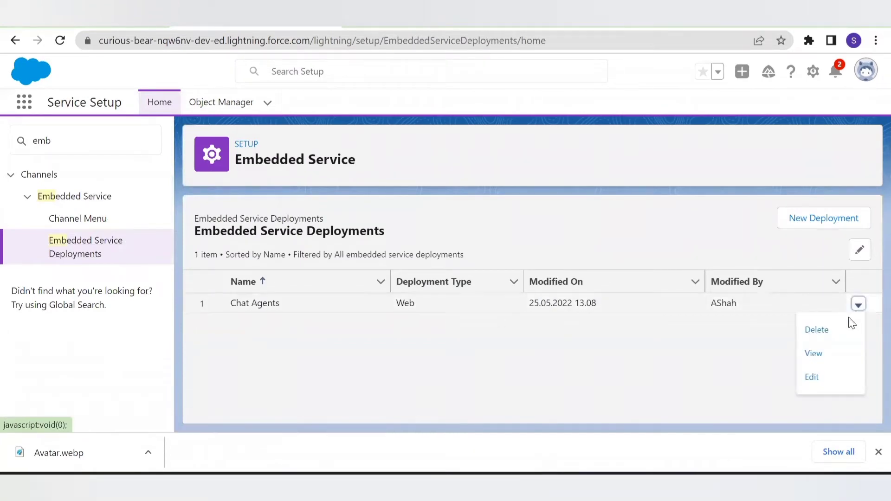
{"action": "left_click", "coordinate": [830, 374]}
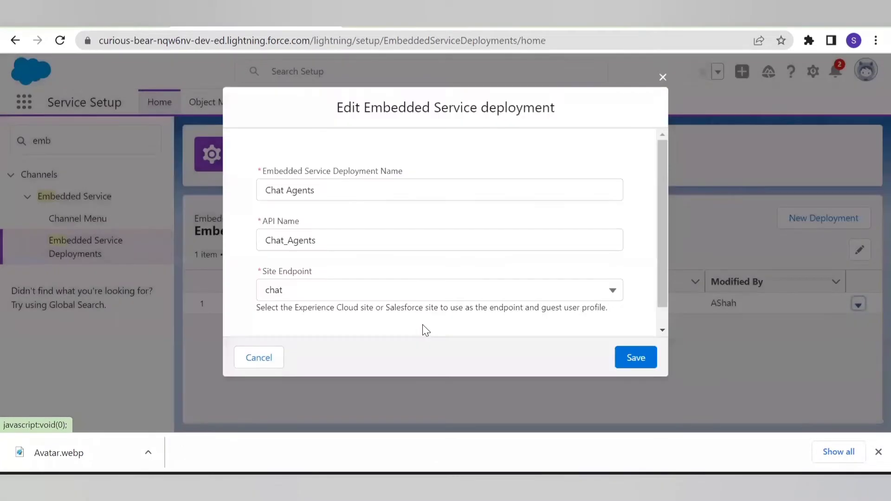
{"action": "scroll", "coordinate": [337, 260], "scroll_direction": "down", "scroll_amount": 1}
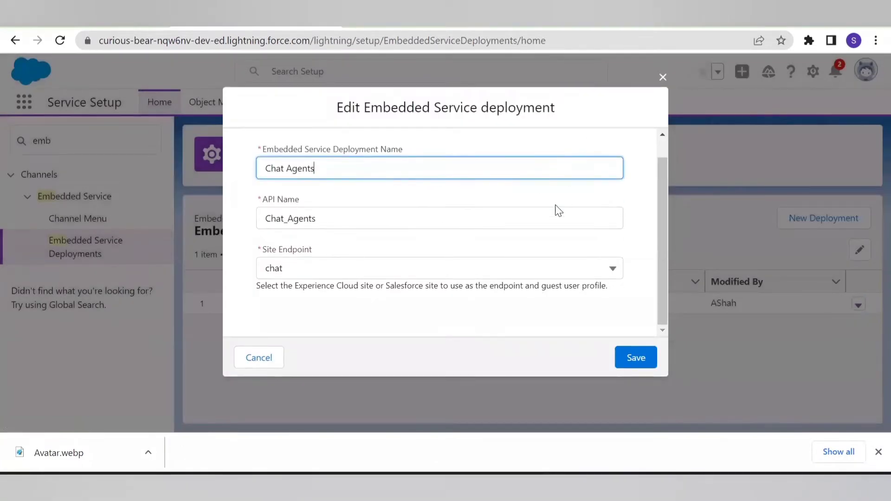
{"action": "left_click", "coordinate": [476, 280]}
{"action": "left_click", "coordinate": [470, 271]}
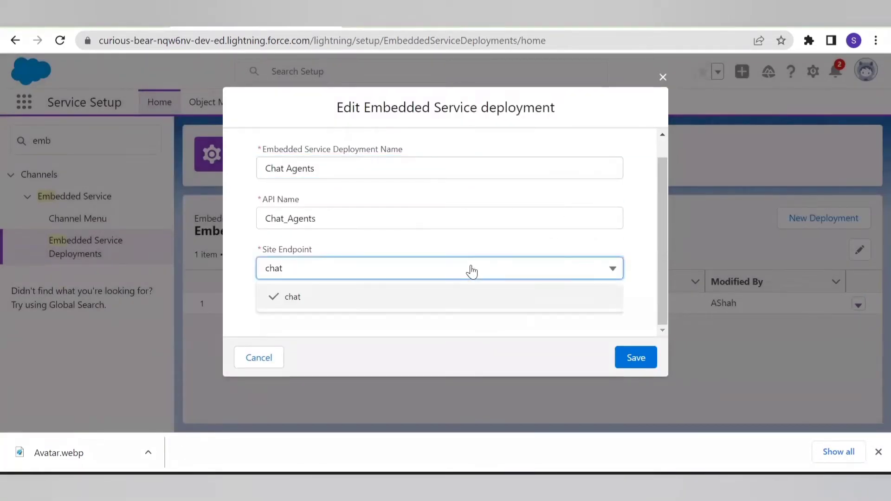
{"action": "left_click", "coordinate": [472, 272]}
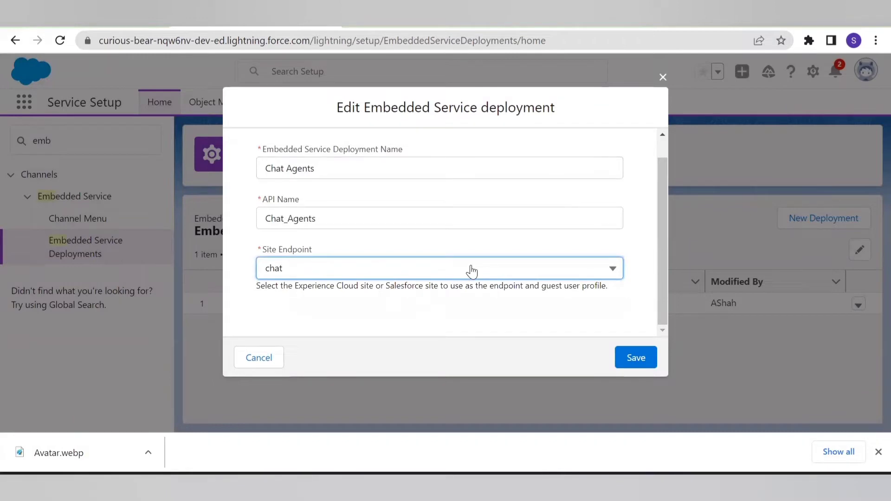
{"action": "scroll", "coordinate": [472, 271], "scroll_direction": "up", "scroll_amount": 1}
{"action": "left_click", "coordinate": [473, 246]}
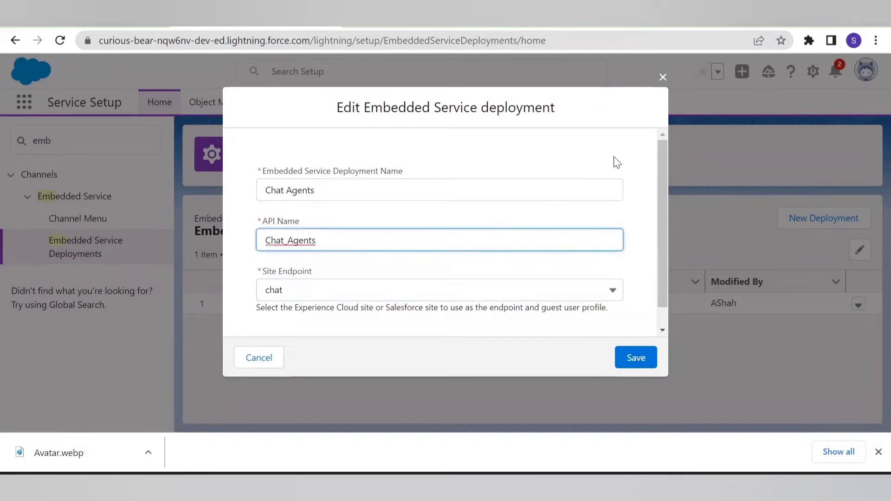
{"action": "left_click", "coordinate": [659, 78]}
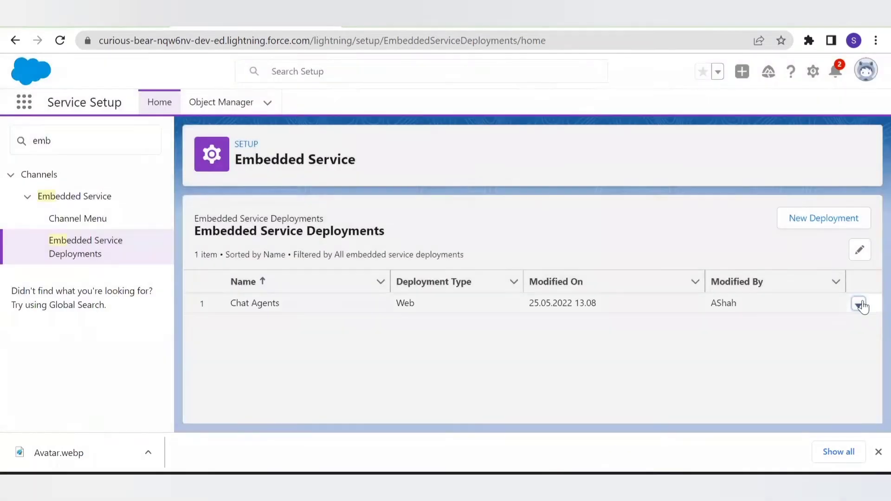
{"action": "left_click", "coordinate": [859, 305]}
Step: Open the Chat Agents deployment's branding and set the chat font to Salesforce Sans
{"action": "left_click", "coordinate": [823, 355]}
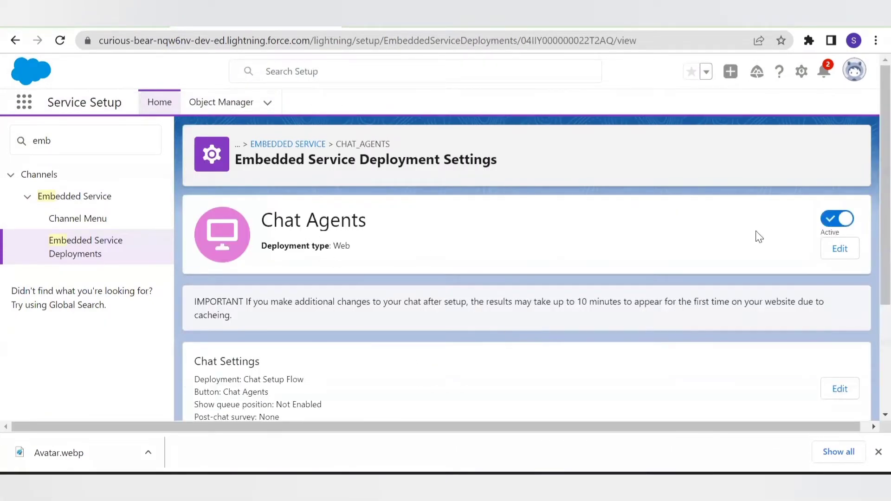
{"action": "scroll", "coordinate": [747, 238], "scroll_direction": "down", "scroll_amount": 1}
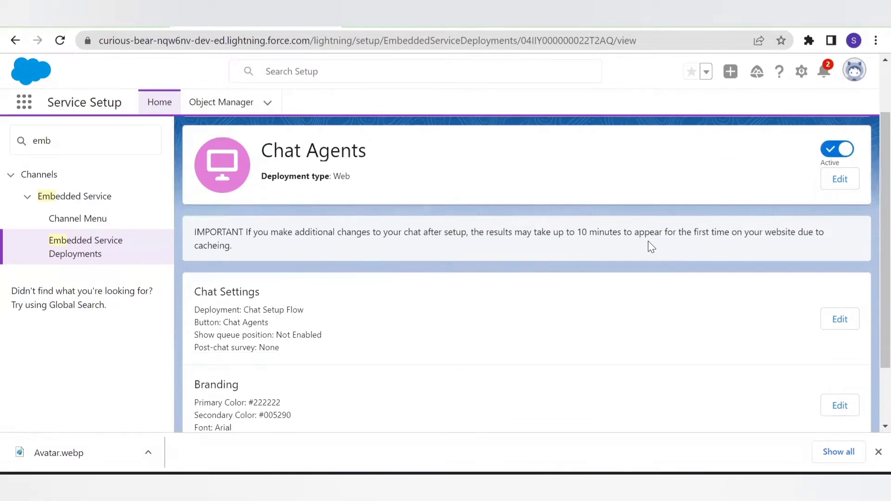
{"action": "scroll", "coordinate": [825, 238], "scroll_direction": "down", "scroll_amount": 2}
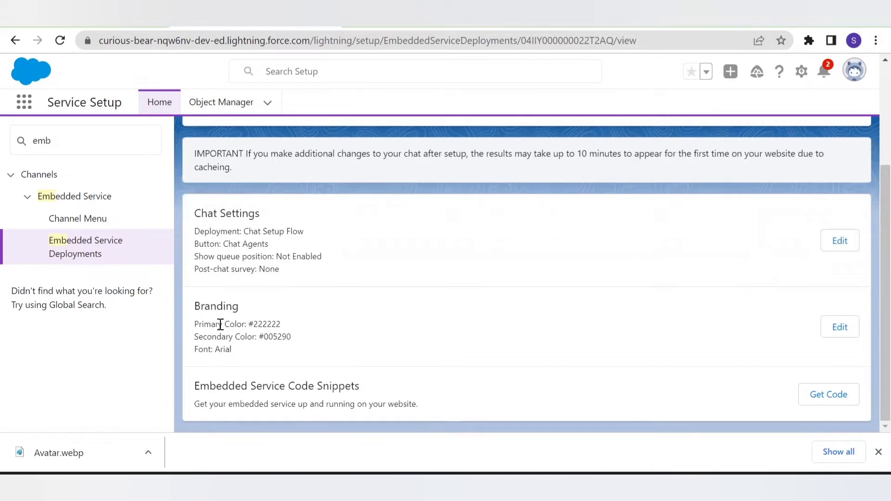
{"action": "left_click", "coordinate": [835, 330]}
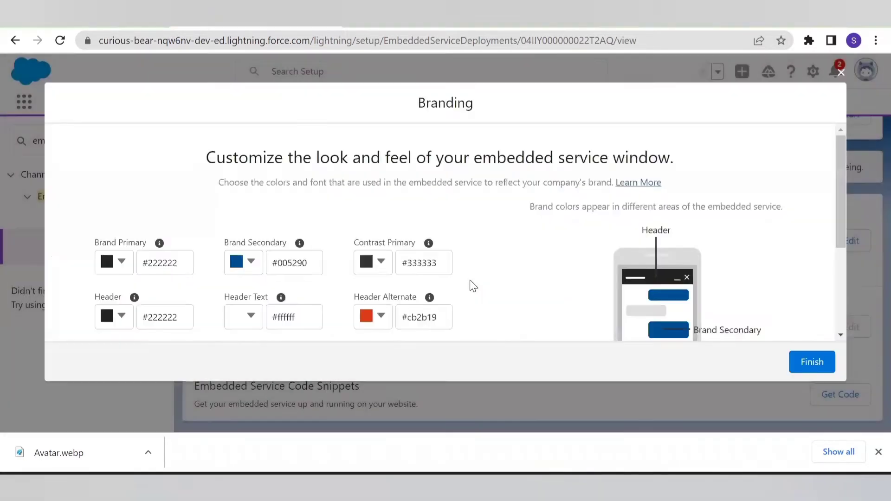
{"action": "scroll", "coordinate": [384, 235], "scroll_direction": "down", "scroll_amount": 3}
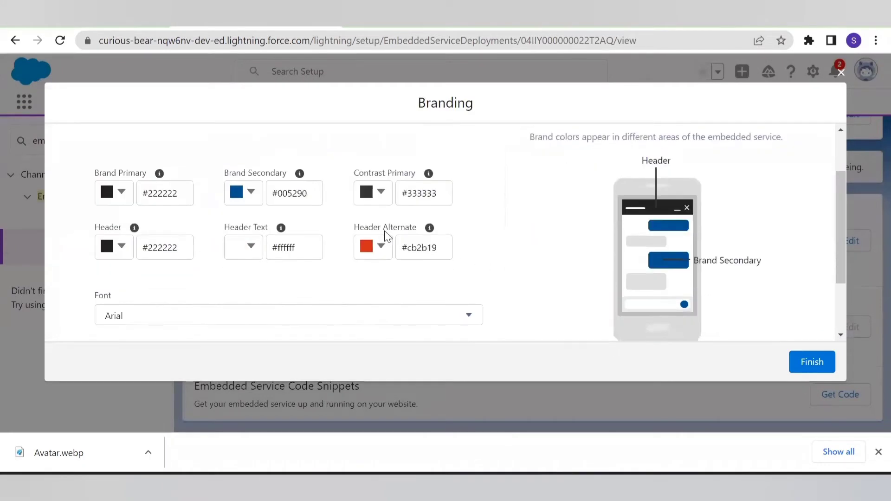
{"action": "scroll", "coordinate": [385, 233], "scroll_direction": "up", "scroll_amount": 3}
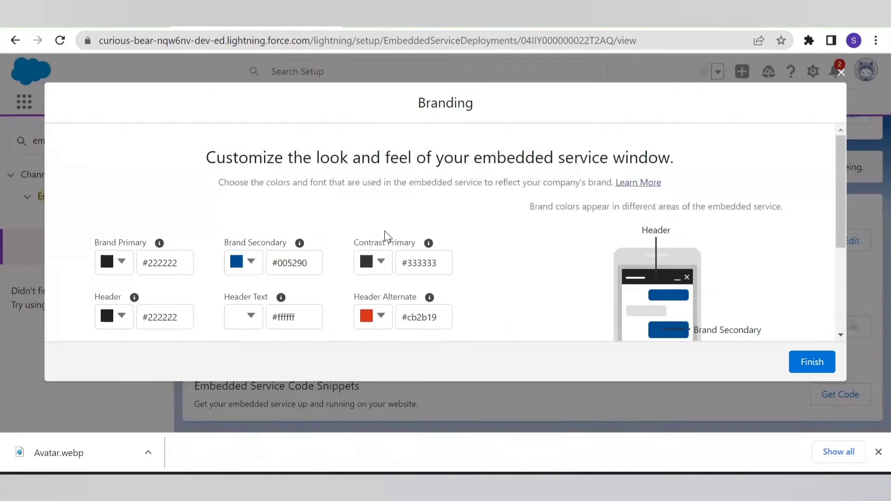
{"action": "scroll", "coordinate": [385, 232], "scroll_direction": "down", "scroll_amount": 2}
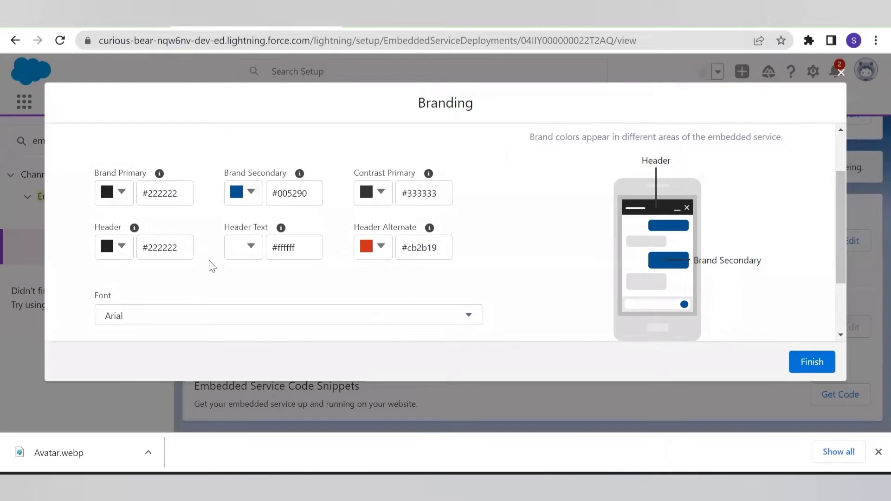
{"action": "left_click", "coordinate": [170, 315]}
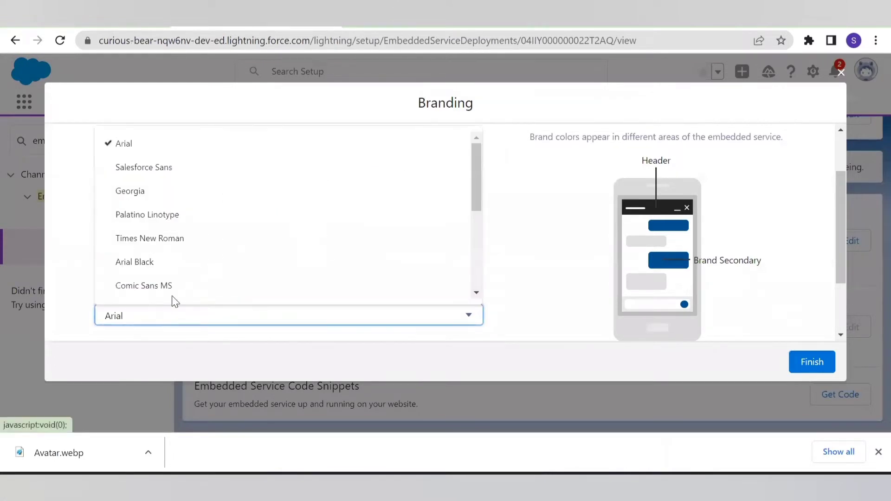
{"action": "scroll", "coordinate": [192, 244], "scroll_direction": "down", "scroll_amount": 4}
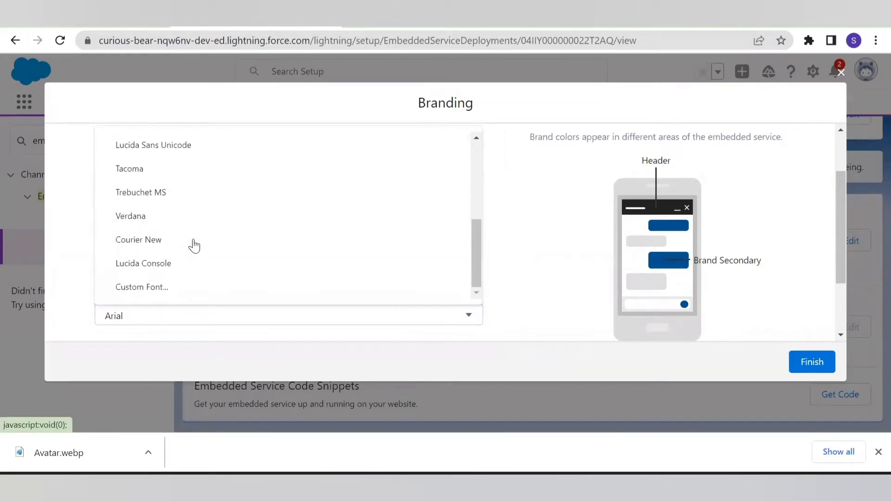
{"action": "scroll", "coordinate": [195, 246], "scroll_direction": "up", "scroll_amount": 3}
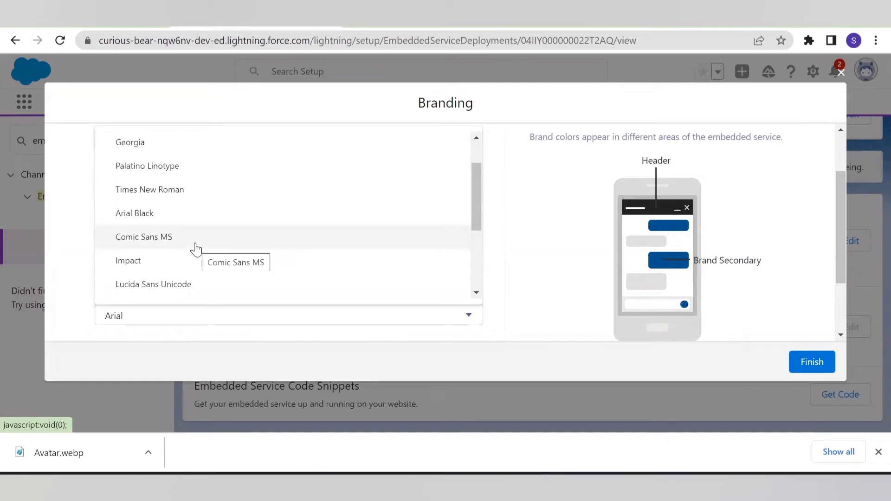
{"action": "scroll", "coordinate": [219, 186], "scroll_direction": "up", "scroll_amount": 2}
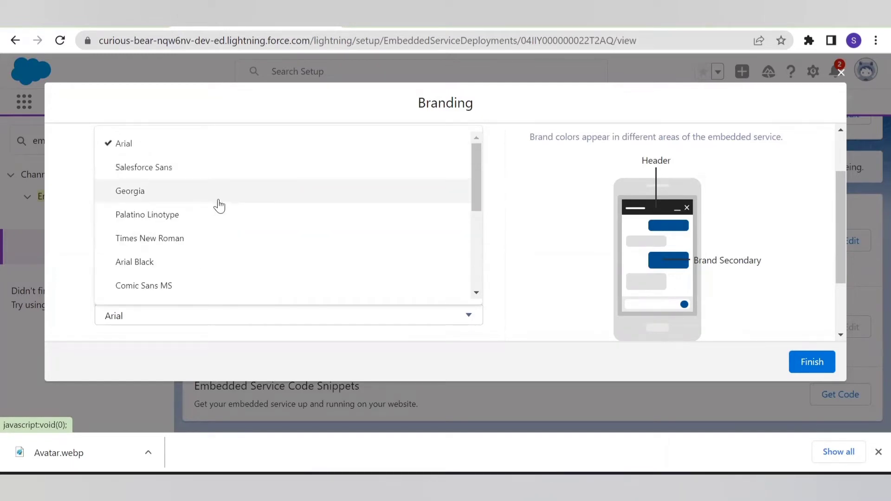
{"action": "left_click", "coordinate": [205, 168]}
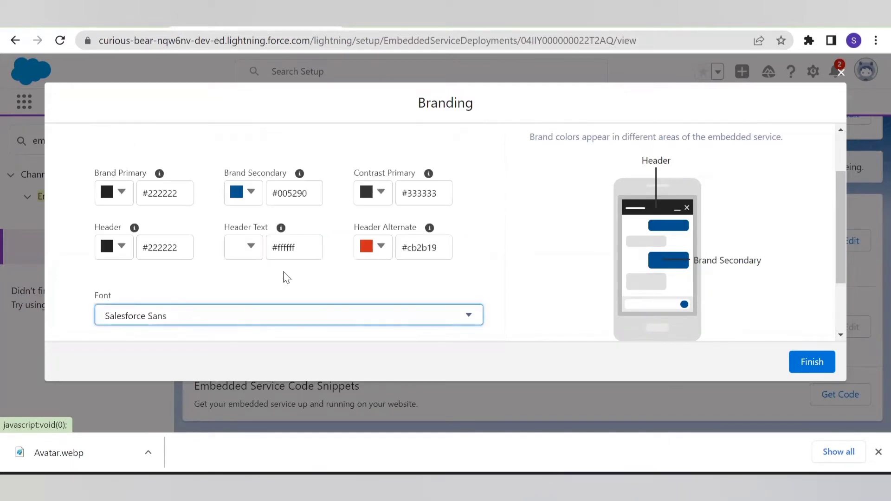
Step: Replace #222222 with #006937 in the Brand Primary and Header colour fields
{"action": "scroll", "coordinate": [285, 277], "scroll_direction": "down", "scroll_amount": 2}
{"action": "scroll", "coordinate": [284, 277], "scroll_direction": "up", "scroll_amount": 3}
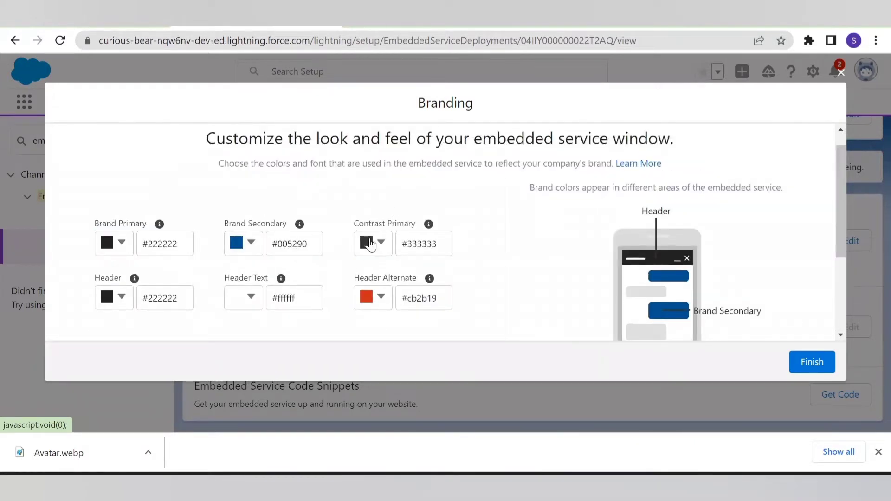
{"action": "scroll", "coordinate": [145, 174], "scroll_direction": "down", "scroll_amount": 2}
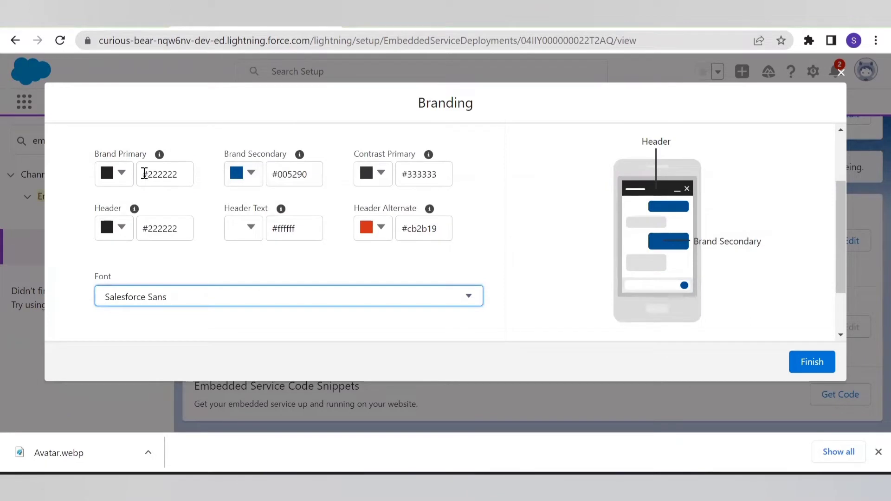
{"action": "left_click_drag", "start_coordinate": [144, 173], "coordinate": [185, 174]}
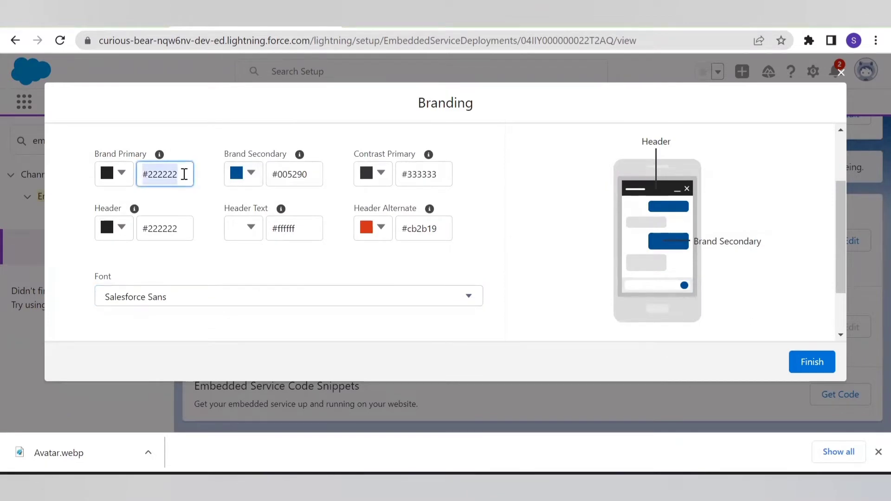
{"action": "type", "text": "#006937"}
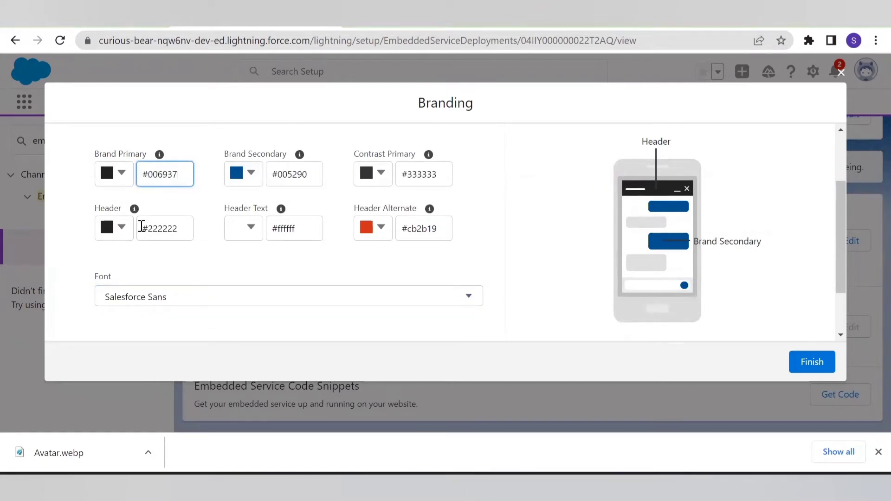
{"action": "left_click_drag", "start_coordinate": [140, 226], "coordinate": [199, 233]}
{"action": "type", "text": "#006937"}
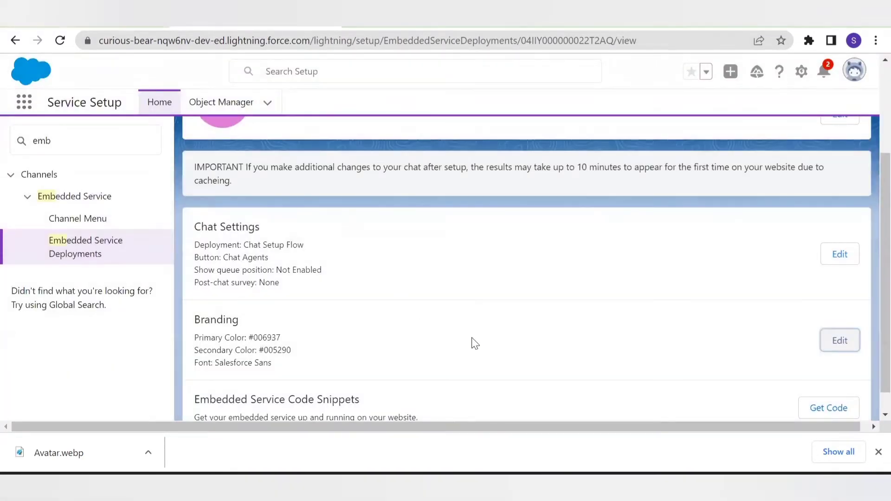
{"action": "scroll", "coordinate": [474, 344], "scroll_direction": "down", "scroll_amount": 1}
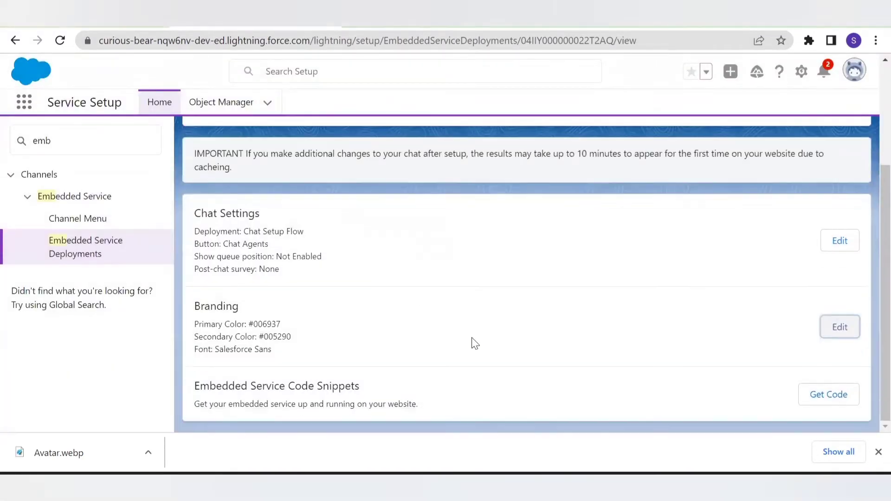
Step: Edit Chat Settings and set the Pre-Chat page to Inactive, leaving Offline support Active
{"action": "left_click", "coordinate": [836, 241]}
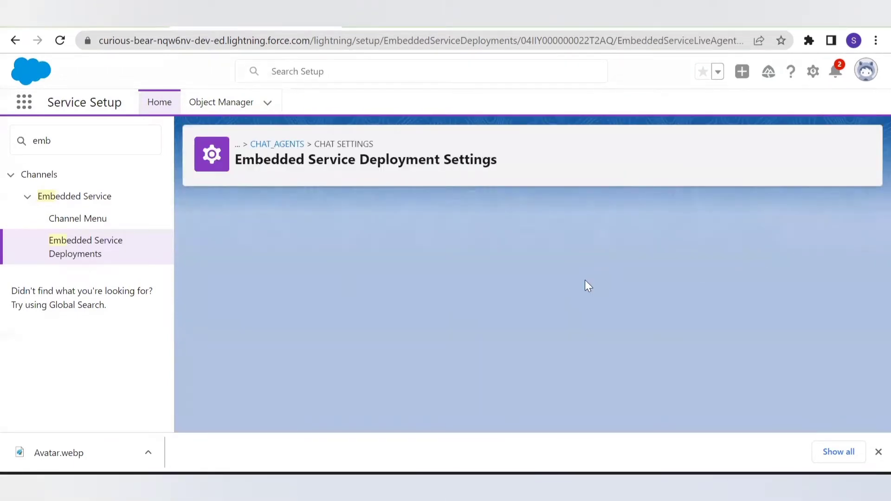
{"action": "scroll", "coordinate": [588, 285], "scroll_direction": "down", "scroll_amount": 2}
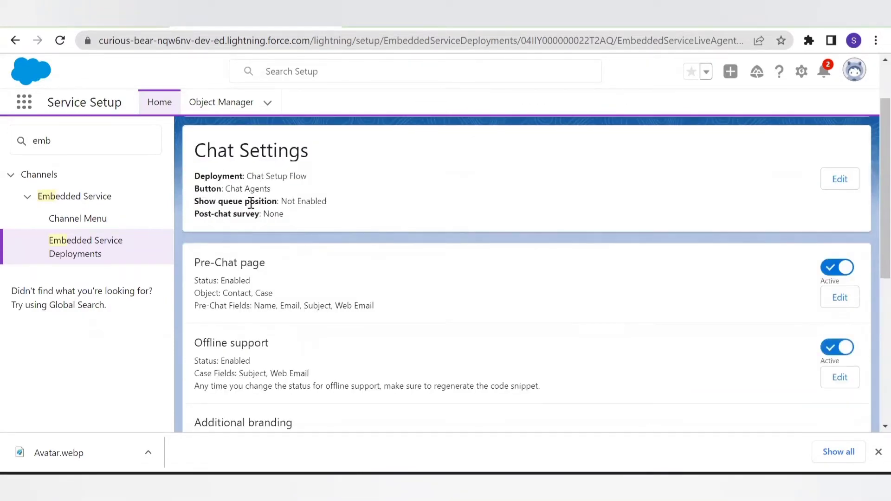
{"action": "scroll", "coordinate": [530, 279], "scroll_direction": "down", "scroll_amount": 2}
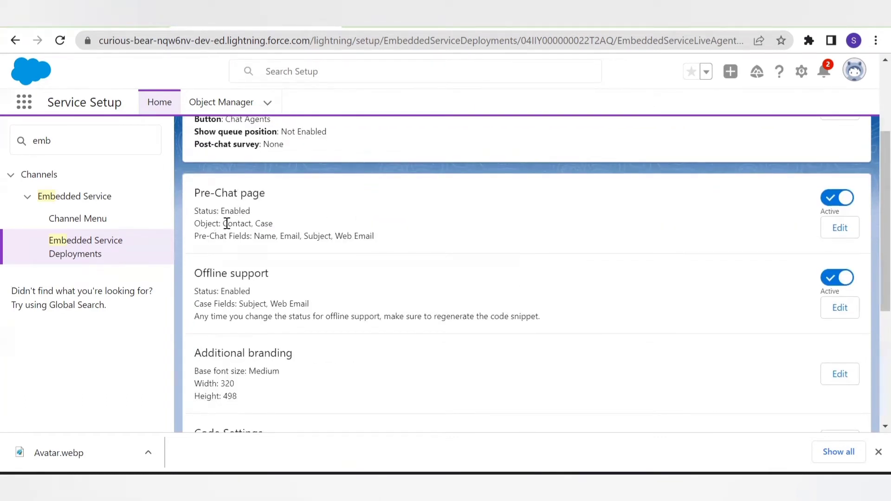
{"action": "left_click_drag", "start_coordinate": [224, 223], "coordinate": [381, 239]}
{"action": "left_click", "coordinate": [381, 239]}
{"action": "scroll", "coordinate": [342, 297], "scroll_direction": "down", "scroll_amount": 2}
{"action": "scroll", "coordinate": [341, 297], "scroll_direction": "up", "scroll_amount": 1}
{"action": "left_click", "coordinate": [822, 200]}
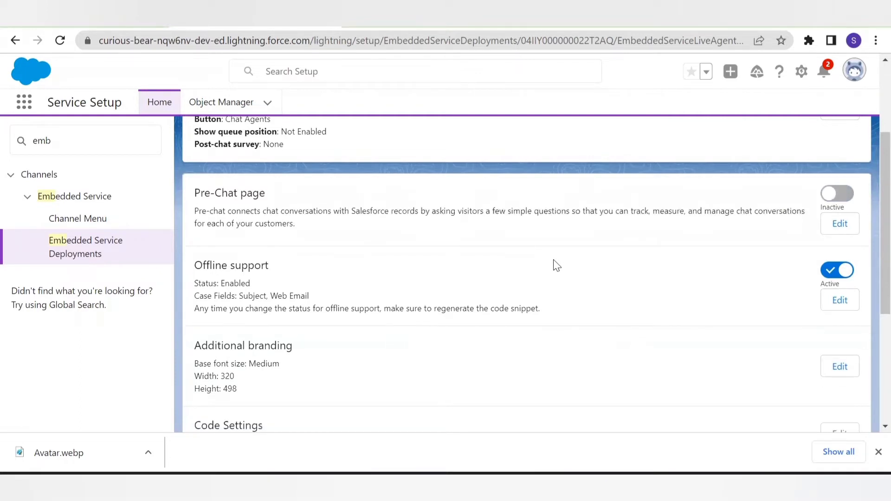
{"action": "scroll", "coordinate": [557, 265], "scroll_direction": "down", "scroll_amount": 2}
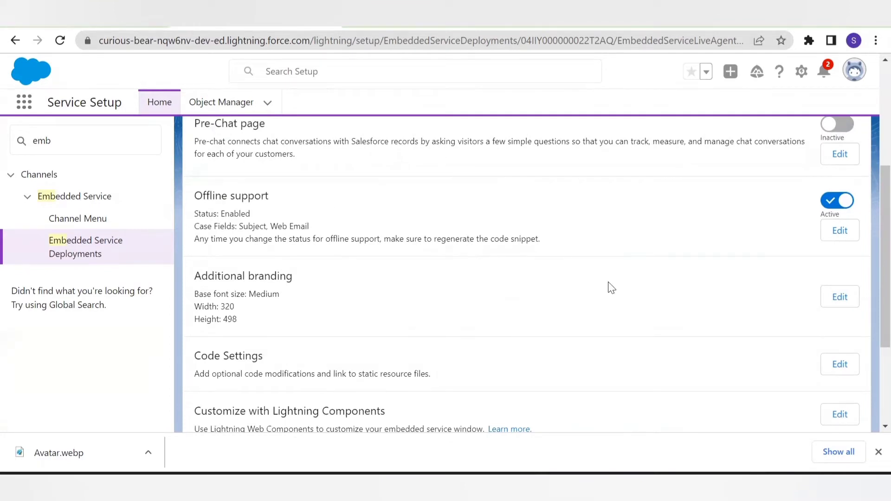
Step: Open the Images & Dimensions dialog with its empty Avatar, Logo and background fields
{"action": "left_click", "coordinate": [831, 286]}
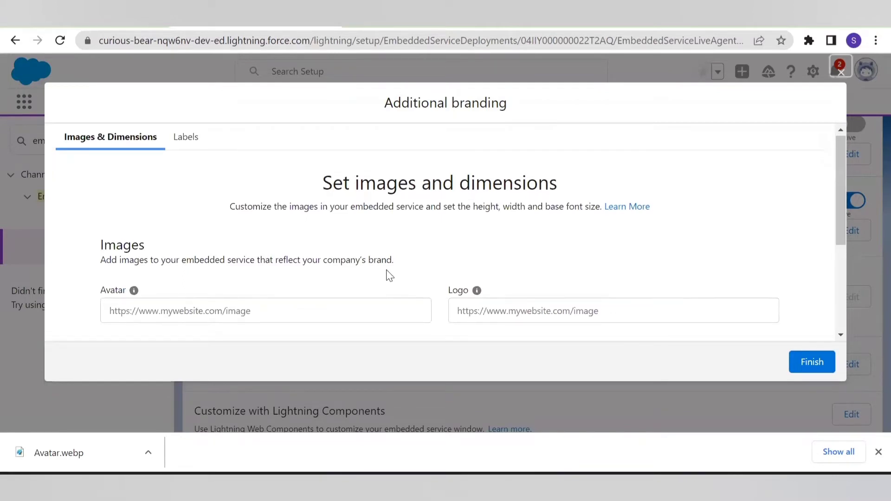
{"action": "scroll", "coordinate": [390, 276], "scroll_direction": "down", "scroll_amount": 1}
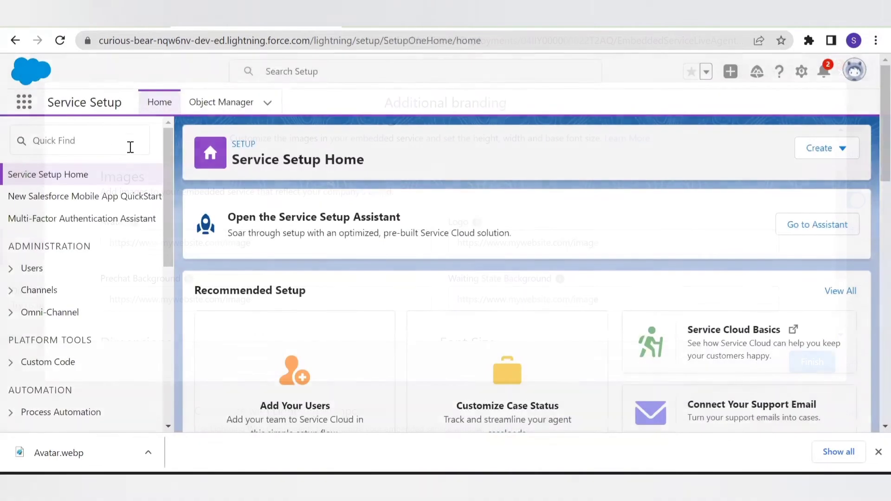
Step: Switch to full Setup and open Static Resources via a Quick Find search for 'static'
{"action": "left_click", "coordinate": [102, 138]}
{"action": "type", "text": "stat"}
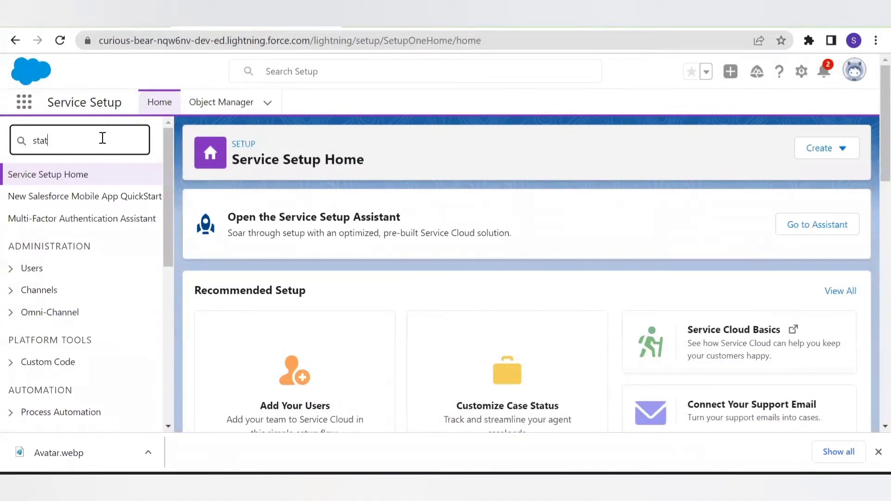
{"action": "type", "text": "ic"}
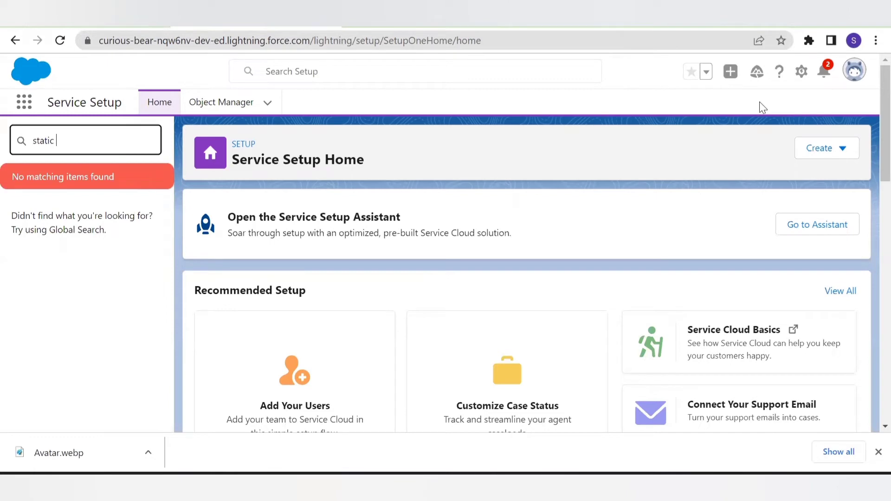
{"action": "left_click", "coordinate": [853, 77]}
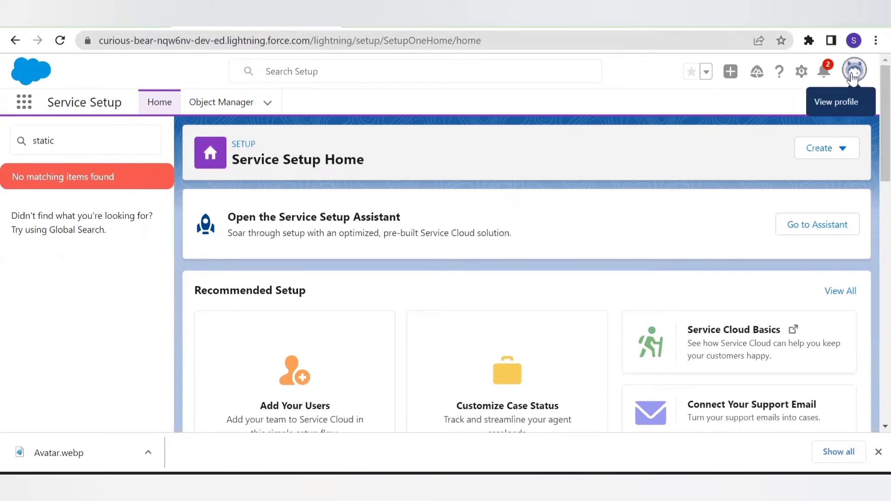
{"action": "left_click", "coordinate": [803, 72]}
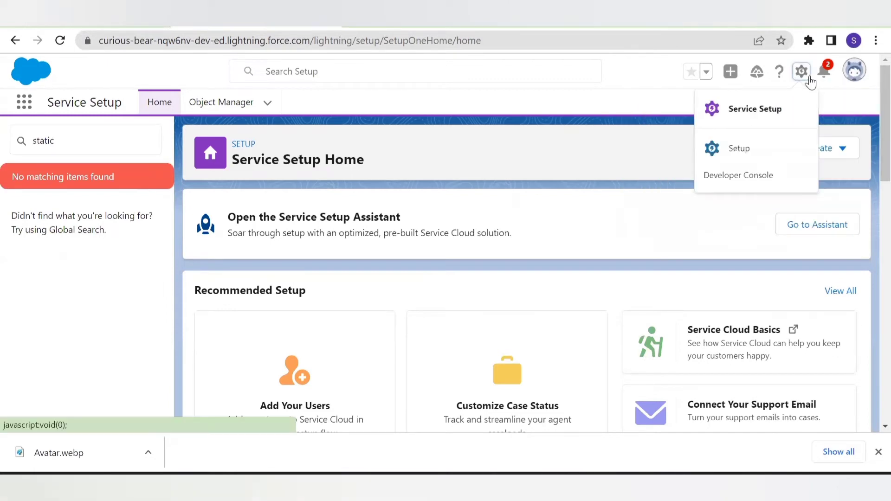
{"action": "left_click", "coordinate": [764, 148]}
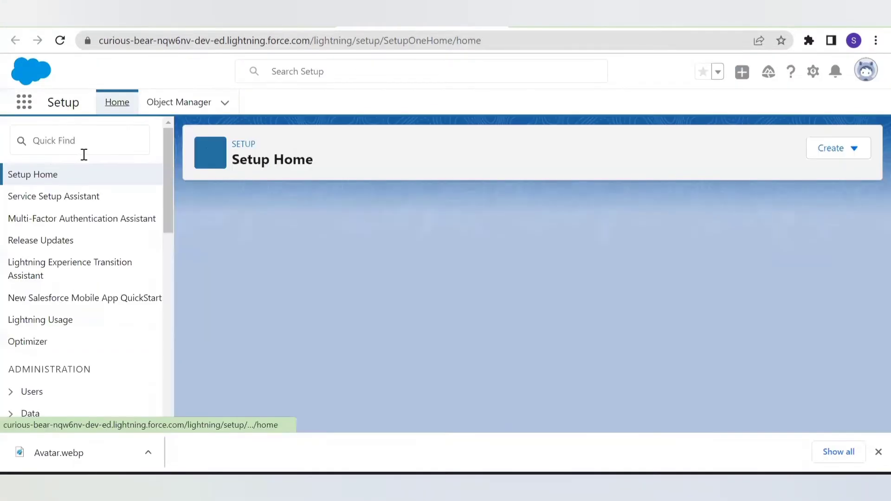
{"action": "left_click", "coordinate": [84, 153]}
{"action": "type", "text": "stati"}
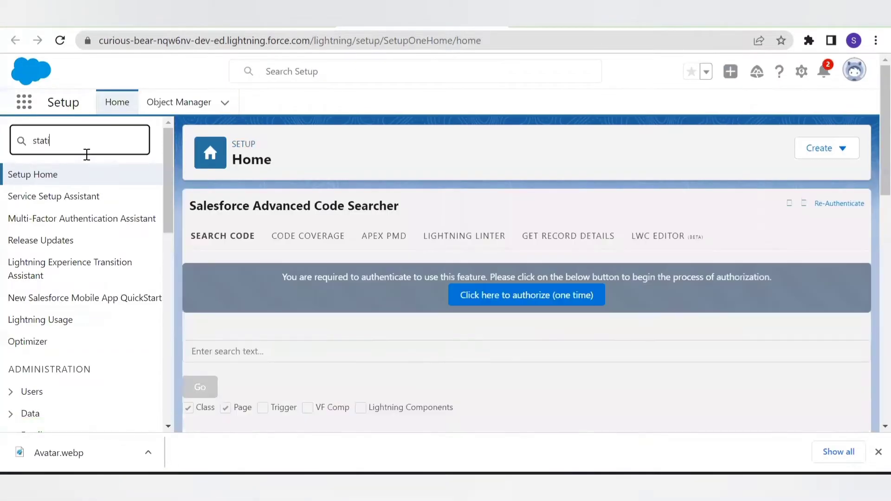
{"action": "type", "text": "c"}
{"action": "left_click", "coordinate": [88, 198]}
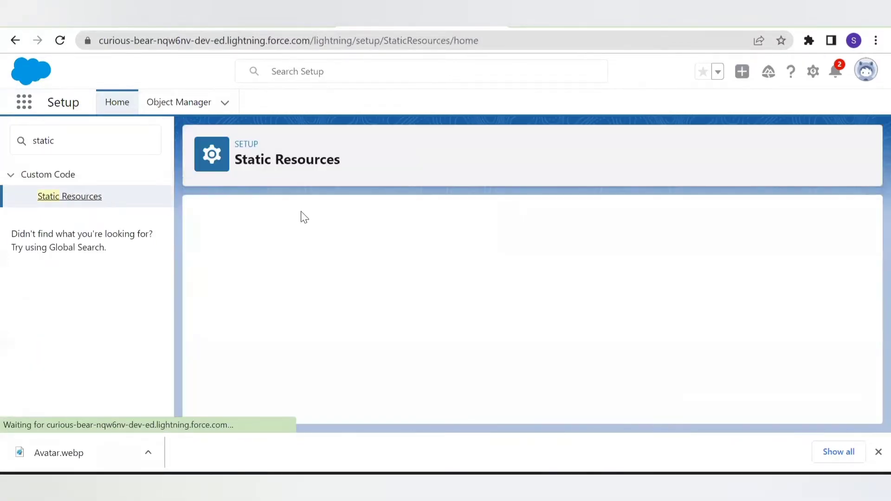
Step: Create a static resource named Avatar from Avatar.webp with Public cache control
{"action": "left_click", "coordinate": [533, 305]}
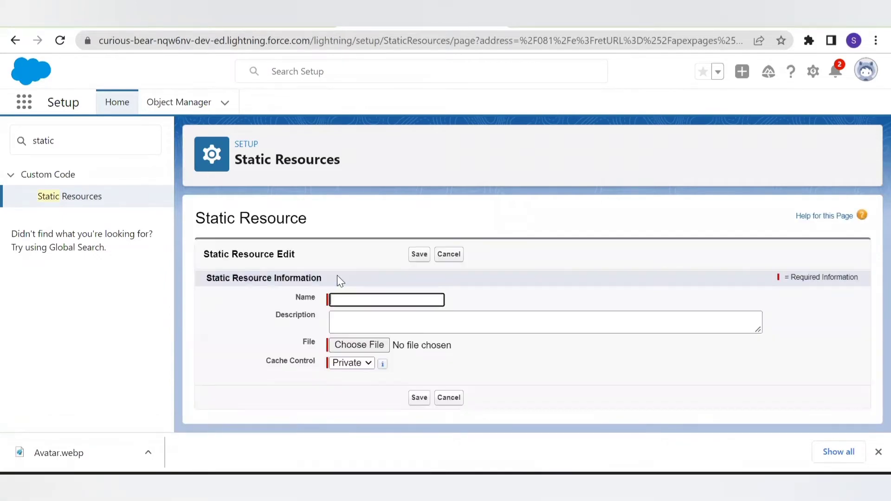
{"action": "type", "text": "Avatar"}
{"action": "left_click", "coordinate": [346, 345]}
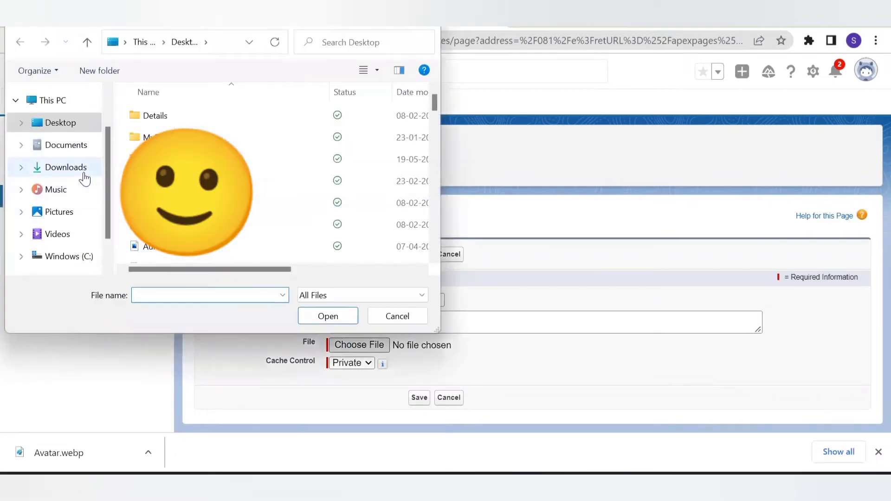
{"action": "scroll", "coordinate": [279, 186], "scroll_direction": "down", "scroll_amount": 1}
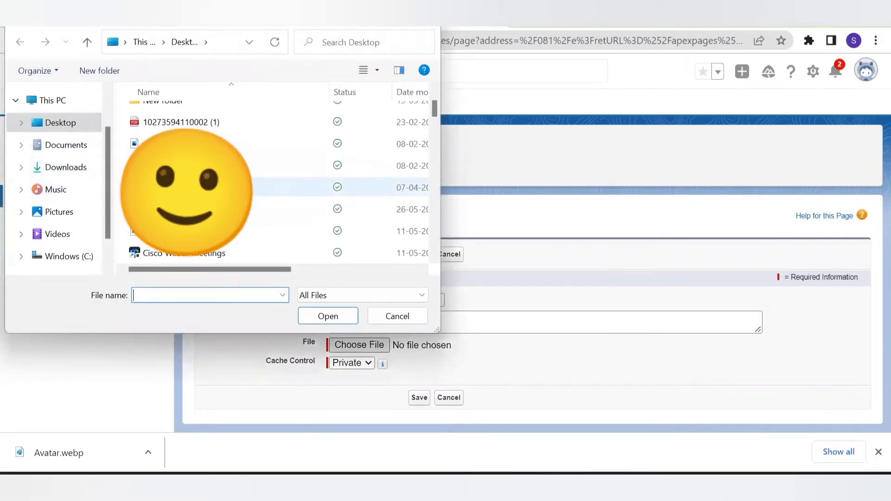
{"action": "left_click", "coordinate": [288, 209]}
{"action": "left_click", "coordinate": [348, 316]}
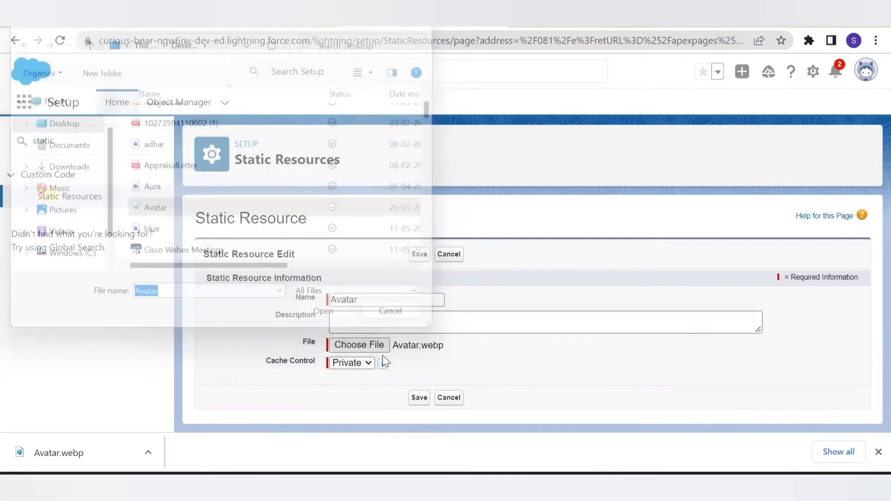
{"action": "left_click", "coordinate": [367, 363]}
{"action": "left_click", "coordinate": [358, 386]}
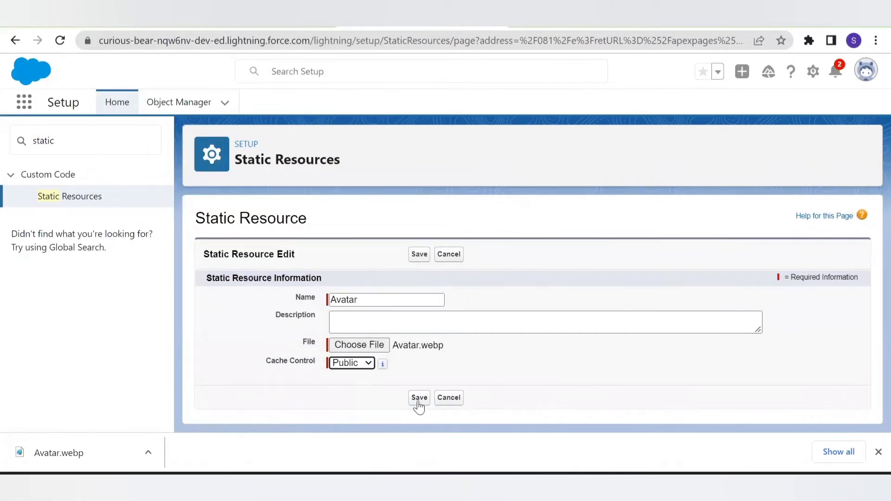
{"action": "left_click", "coordinate": [415, 402]}
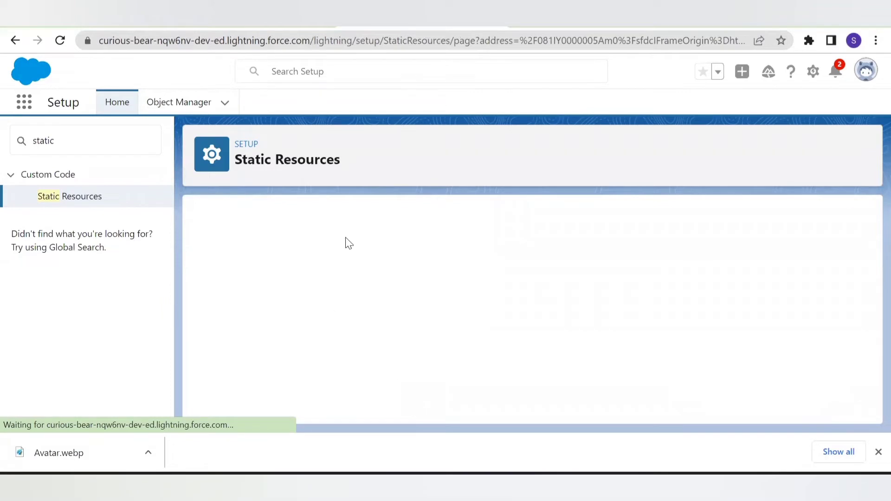
Step: Copy the uploaded Avatar image's URL for the Additional branding Avatar field
{"action": "left_click", "coordinate": [350, 390]}
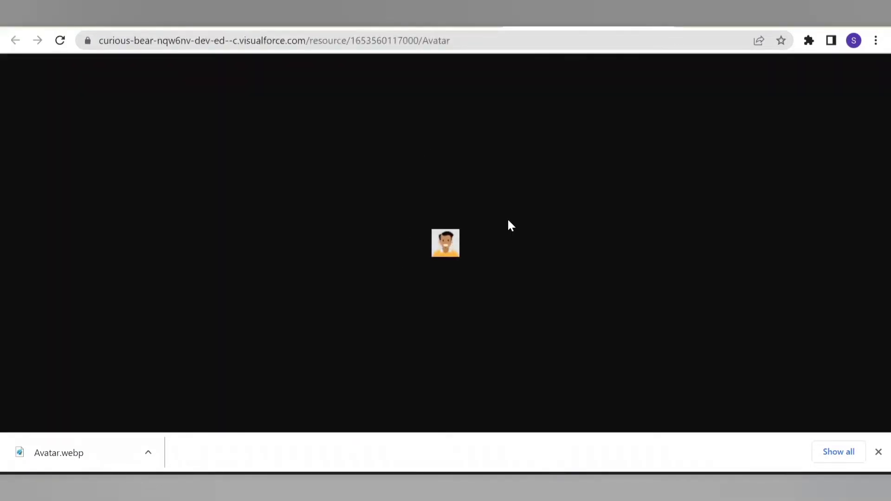
{"action": "left_click", "coordinate": [535, 40]}
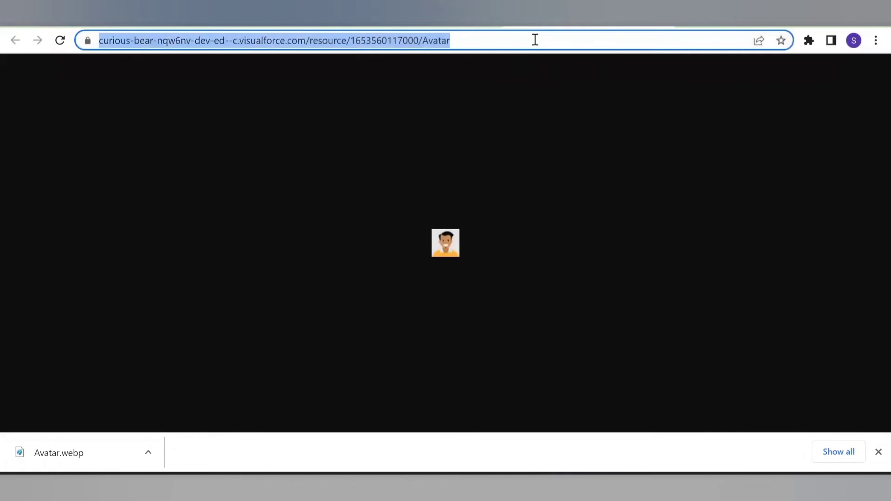
{"action": "key", "text": "ctrl+Tab"}
{"action": "left_click", "coordinate": [202, 248]}
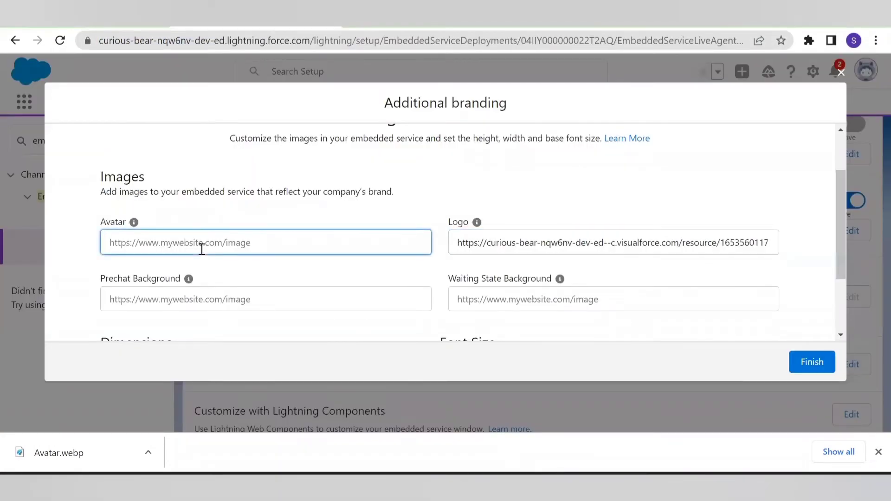
Step: Paste the resource URL into Avatar, clear Logo, keep base font size Medium, and finish
{"action": "key", "text": "ctrl+v"}
{"action": "left_click", "coordinate": [602, 246]}
{"action": "key", "text": "ctrl+a"}
{"action": "key", "text": "BackSpace"}
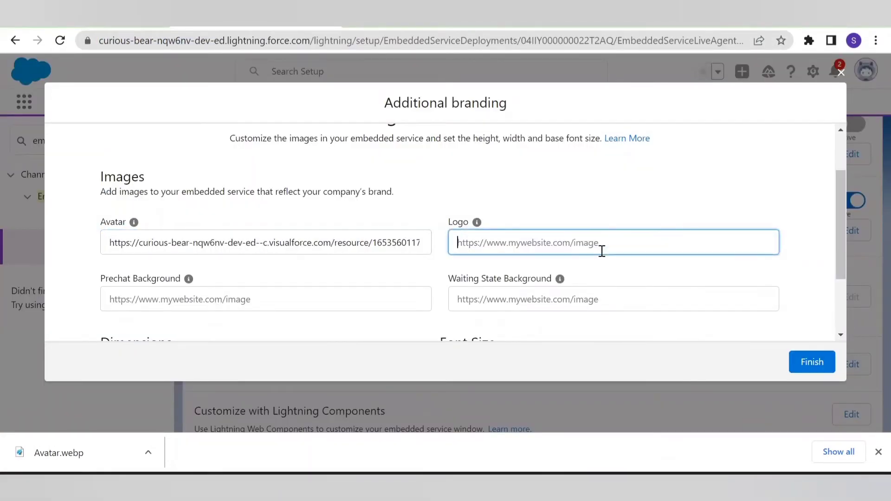
{"action": "scroll", "coordinate": [497, 270], "scroll_direction": "down", "scroll_amount": 2}
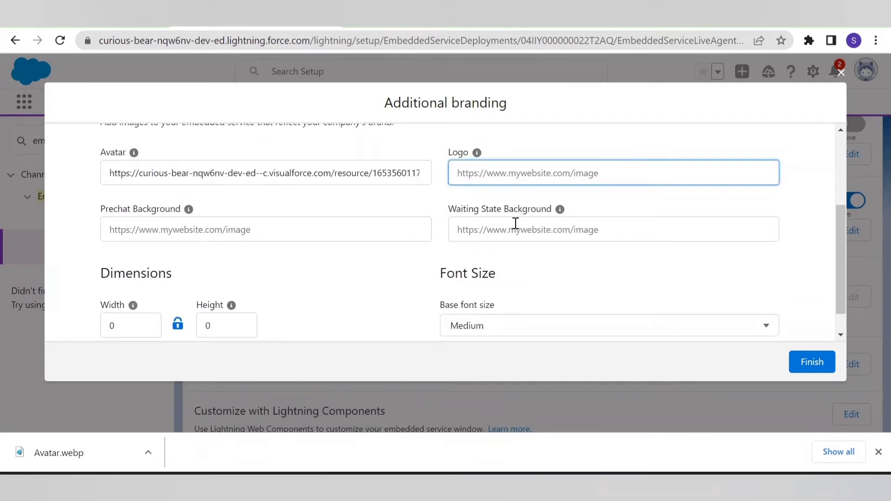
{"action": "scroll", "coordinate": [518, 226], "scroll_direction": "down", "scroll_amount": 1}
{"action": "left_click", "coordinate": [509, 297]}
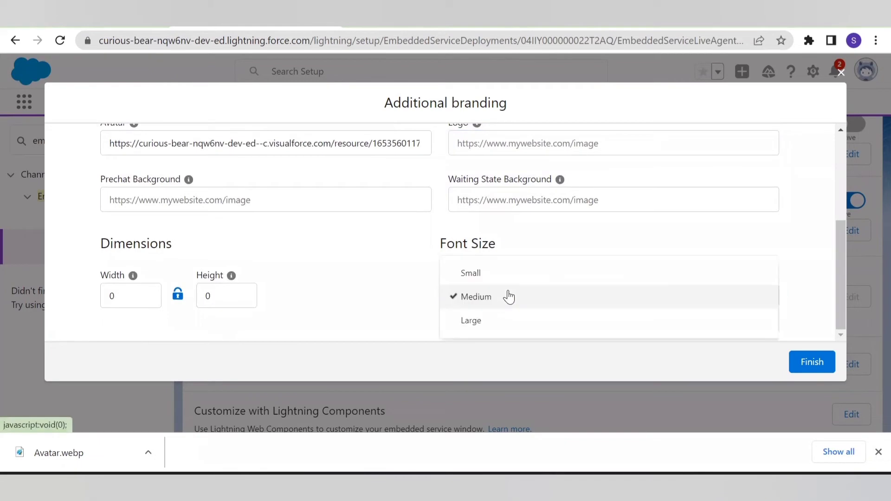
{"action": "left_click", "coordinate": [507, 295]}
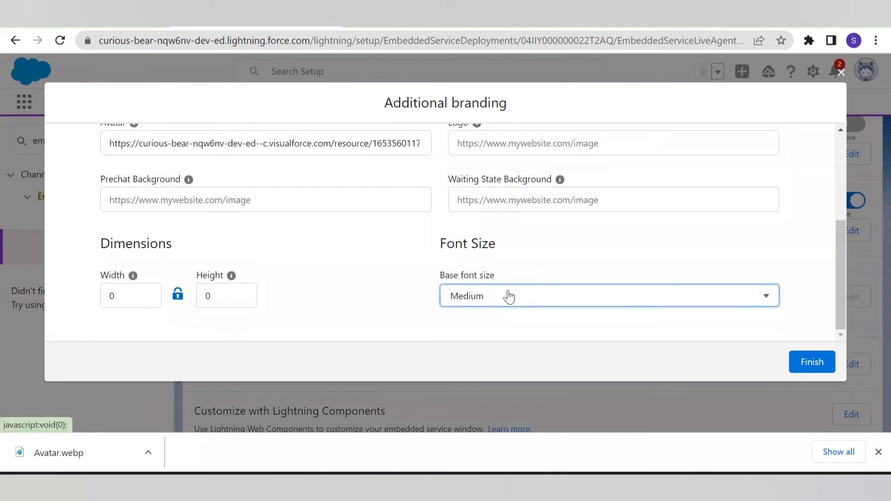
{"action": "left_click", "coordinate": [808, 367]}
{"action": "scroll", "coordinate": [587, 302], "scroll_direction": "down", "scroll_amount": 3}
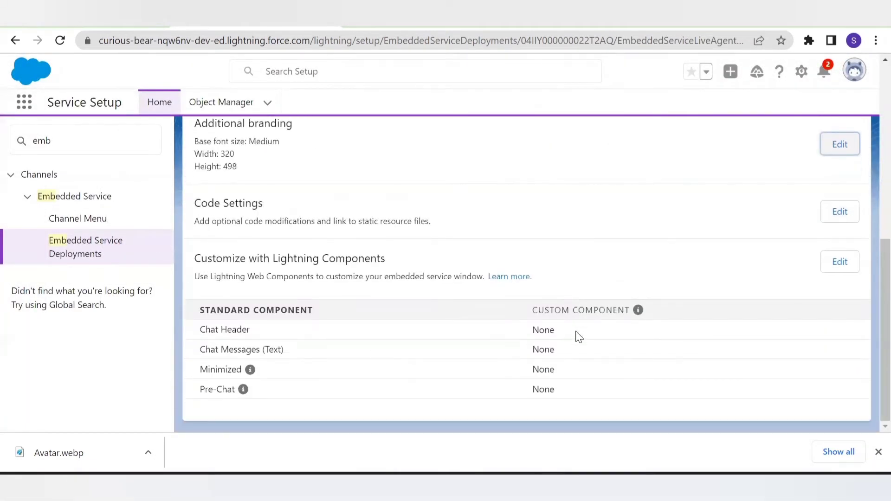
{"action": "scroll", "coordinate": [422, 350], "scroll_direction": "up", "scroll_amount": 5}
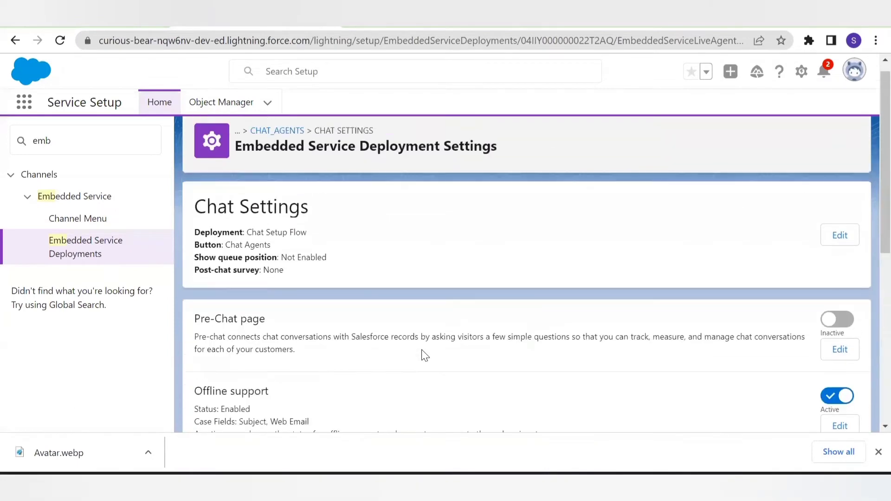
Step: Preview Web_Chat.vfp from the Developer Console to show the Contact Us chat form
{"action": "left_click", "coordinate": [801, 71]}
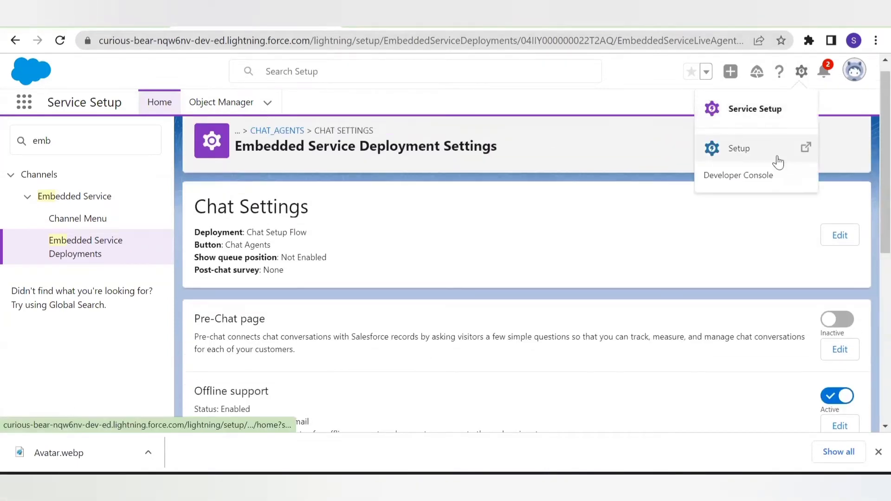
{"action": "left_click", "coordinate": [631, 32]}
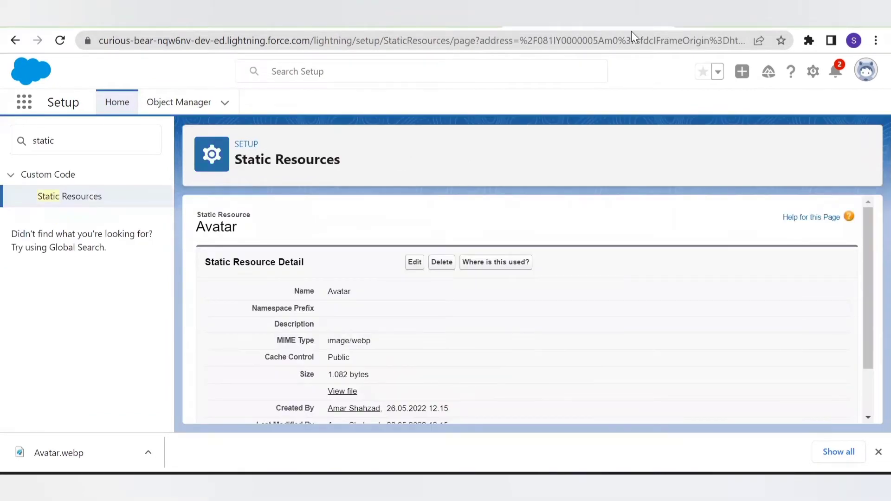
{"action": "left_click", "coordinate": [491, 30]}
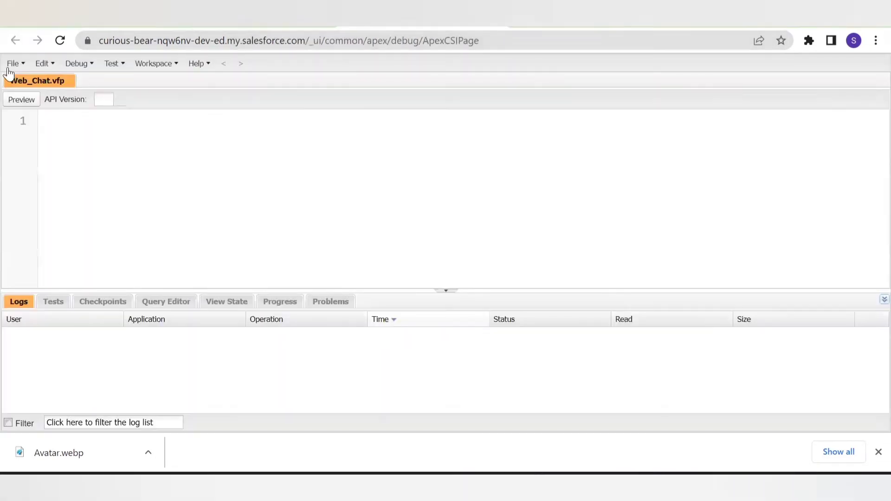
{"action": "left_click", "coordinate": [21, 100]}
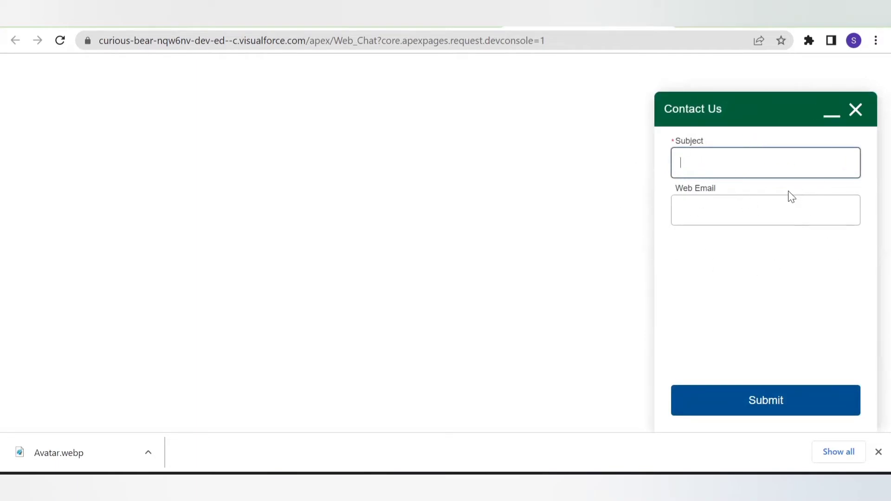
Step: Launch the Service Console app by searching 'service con' in the App Launcher
{"action": "left_click", "coordinate": [316, 26]}
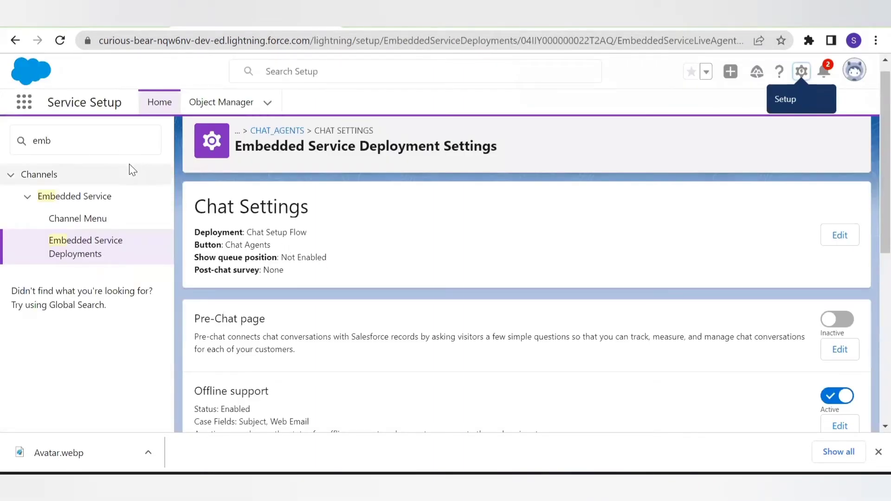
{"action": "left_click", "coordinate": [41, 140]}
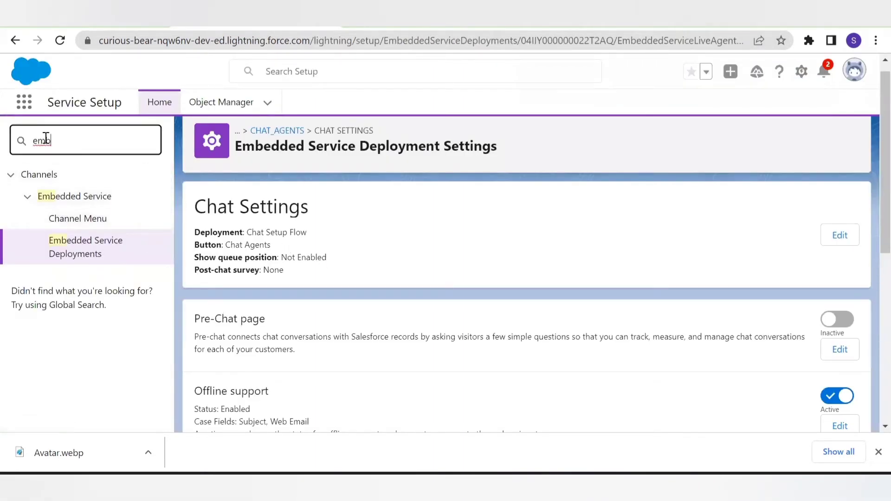
{"action": "left_click", "coordinate": [23, 102]}
{"action": "type", "text": "s"}
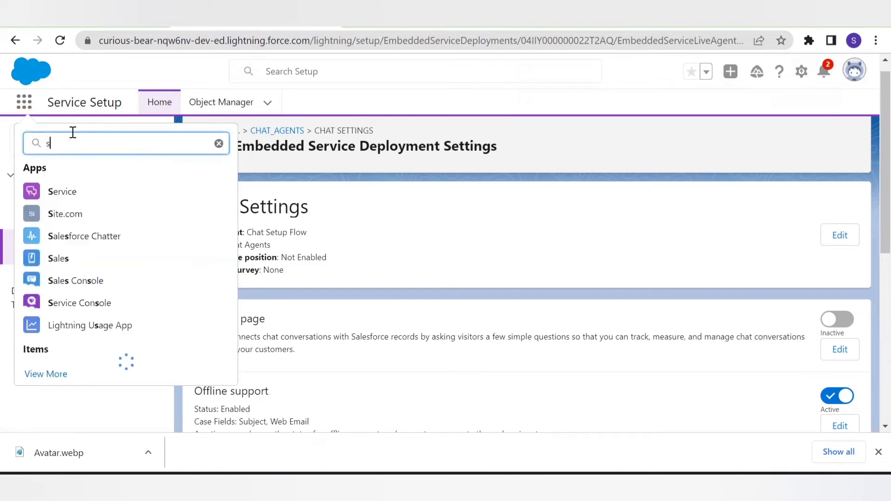
{"action": "type", "text": "ervice con"}
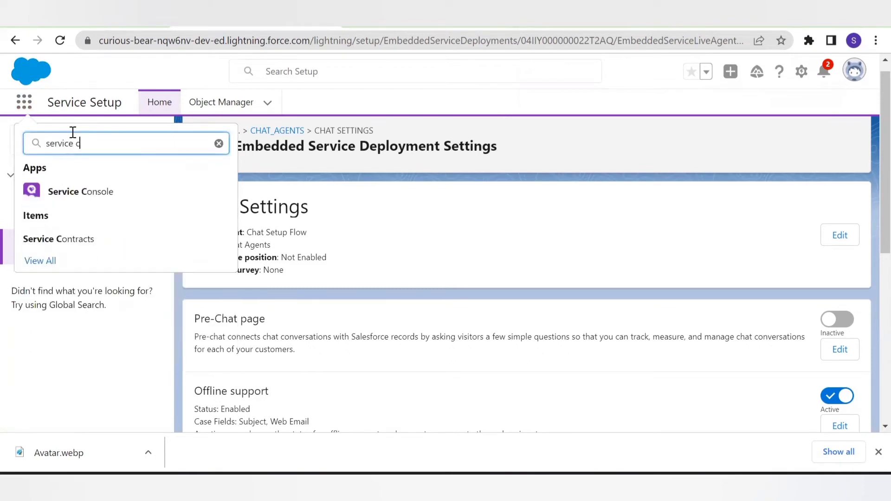
{"action": "left_click", "coordinate": [91, 190]}
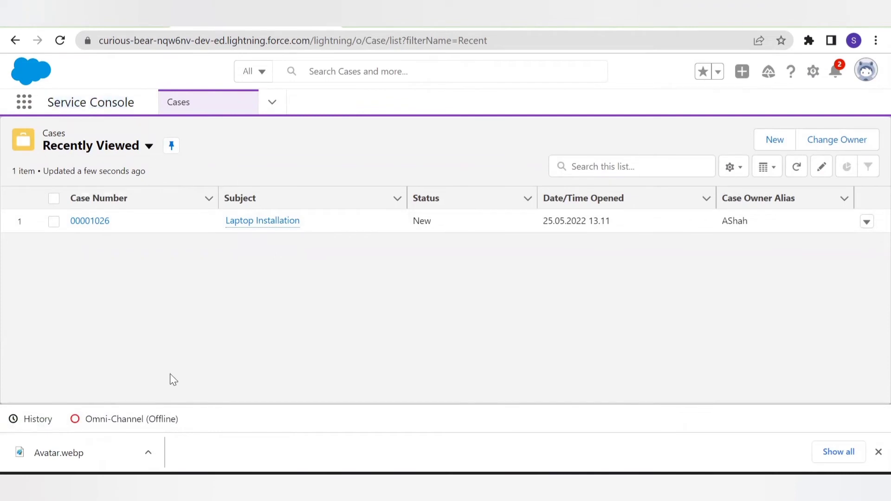
Step: Set the Omni-Channel status to Available - Chat and reload the Web_Chat preview page
{"action": "left_click", "coordinate": [97, 421]}
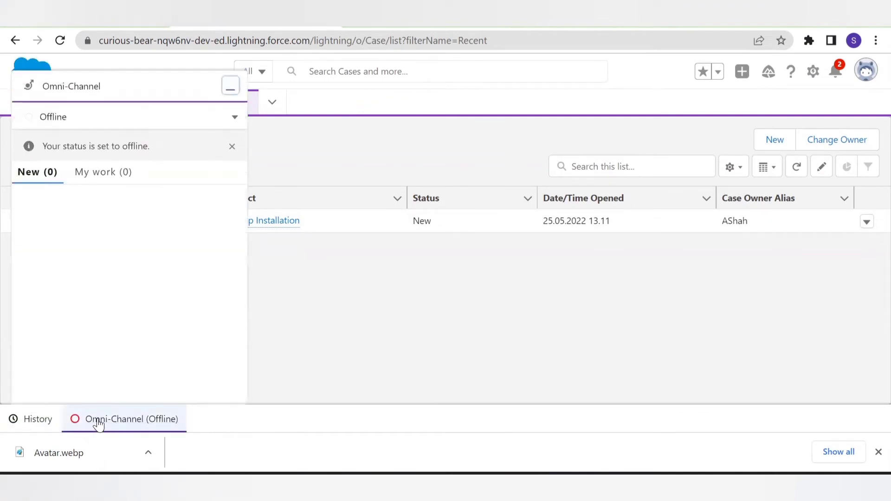
{"action": "left_click", "coordinate": [235, 118]}
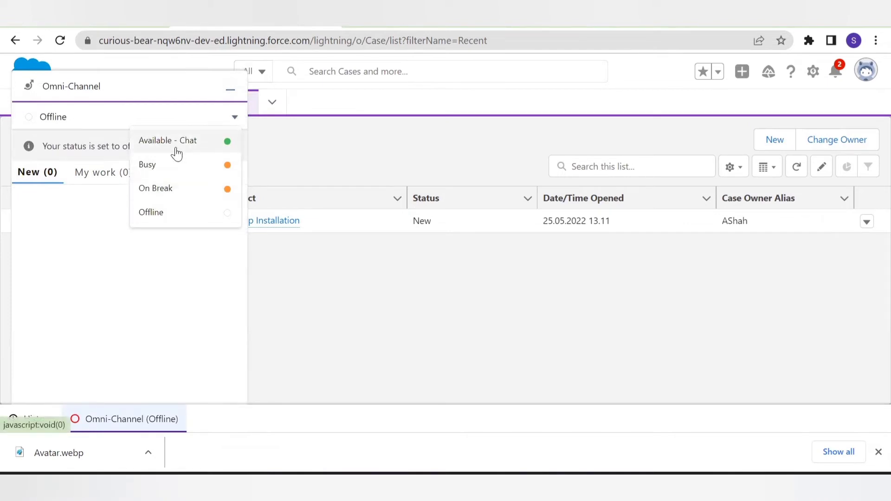
{"action": "left_click", "coordinate": [175, 146]}
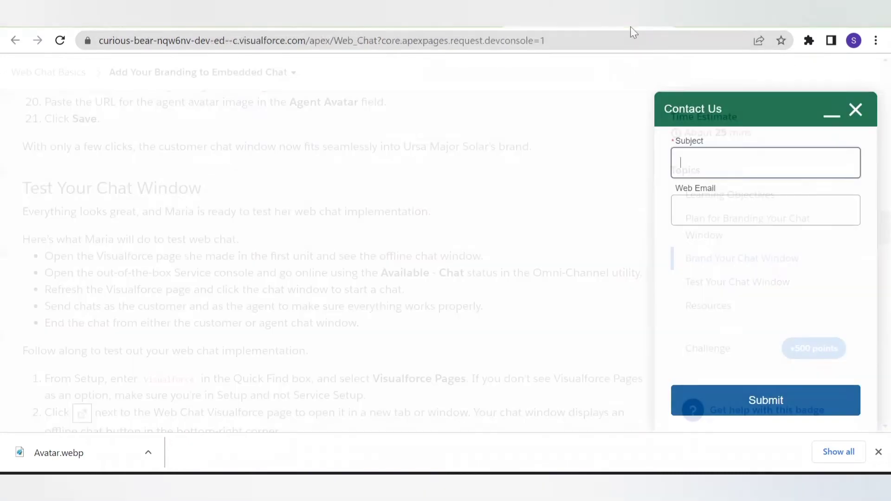
{"action": "left_click", "coordinate": [60, 40]}
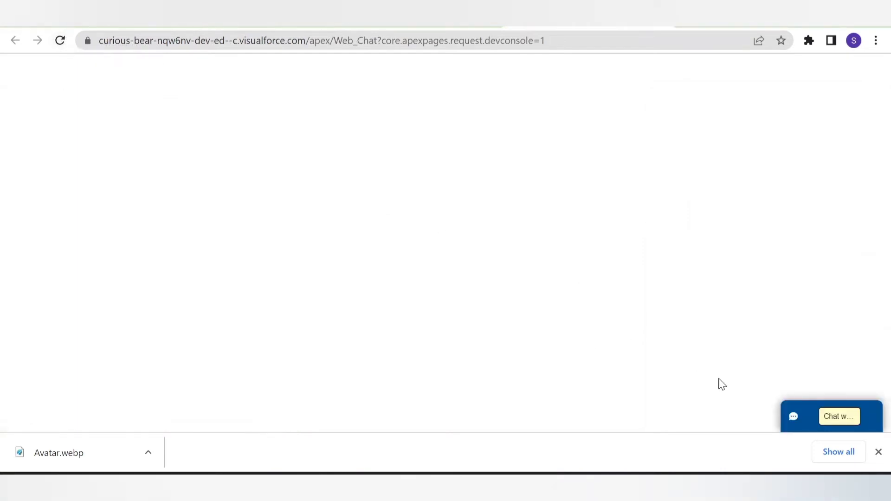
Step: Start a visitor chat from the preview and accept it in Omni-Channel as chat 00000001
{"action": "left_click", "coordinate": [796, 418]}
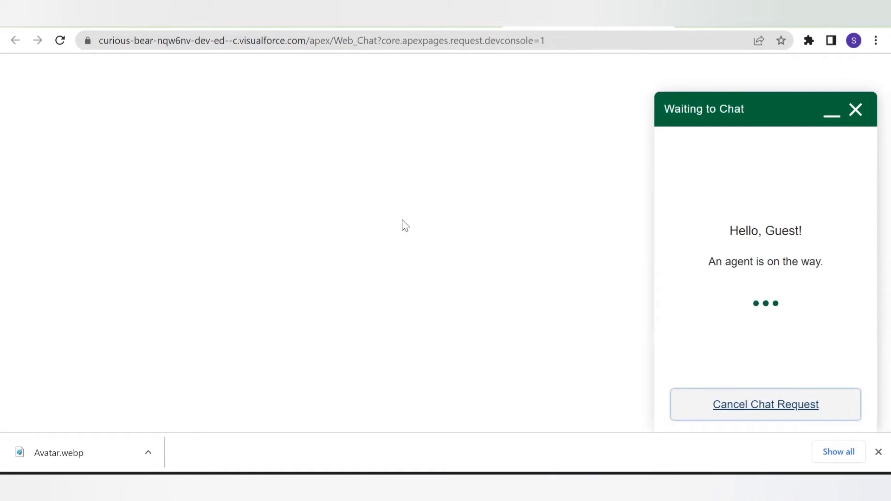
{"action": "left_click", "coordinate": [228, 29]}
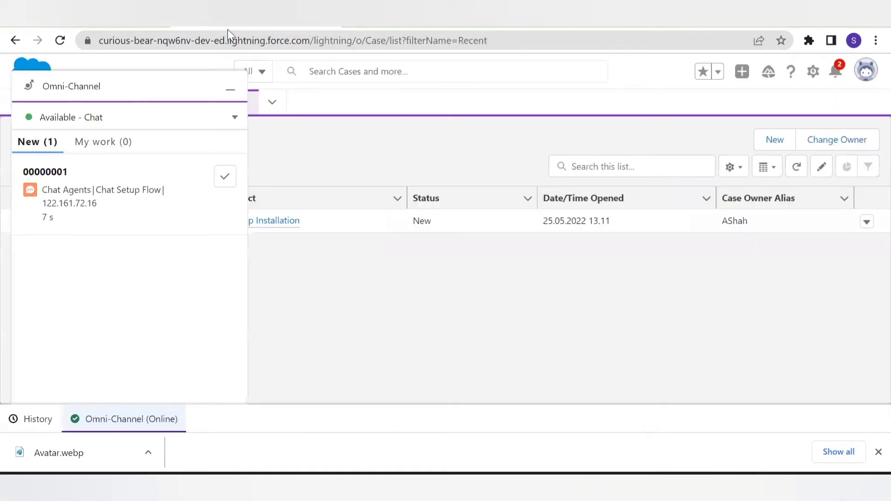
{"action": "mouse_move", "coordinate": [146, 219]}
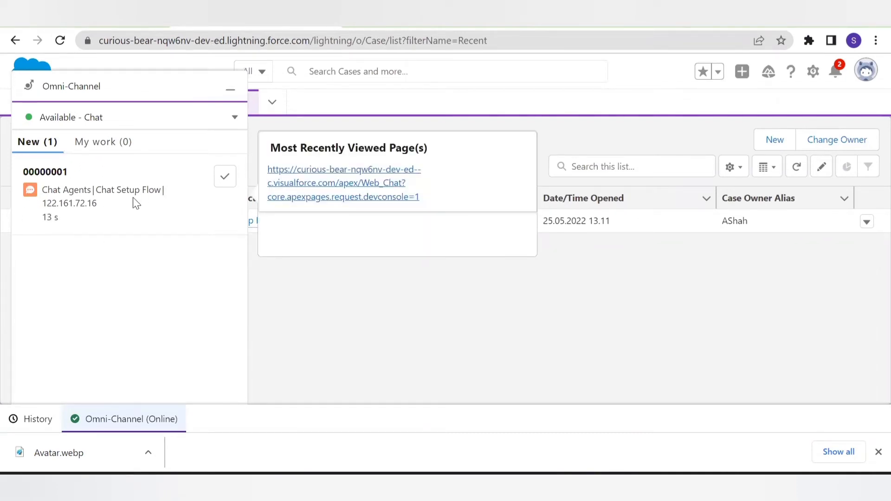
{"action": "left_click", "coordinate": [222, 183]}
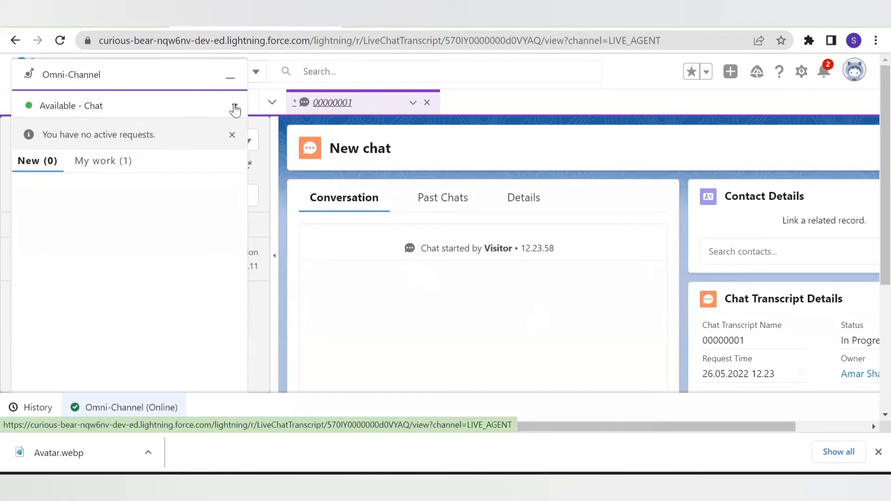
{"action": "left_click", "coordinate": [230, 79]}
Step: Send 'Hello I need help in laptop installation process' as the visitor and view it in the console
{"action": "key", "text": "ctrl+Tab"}
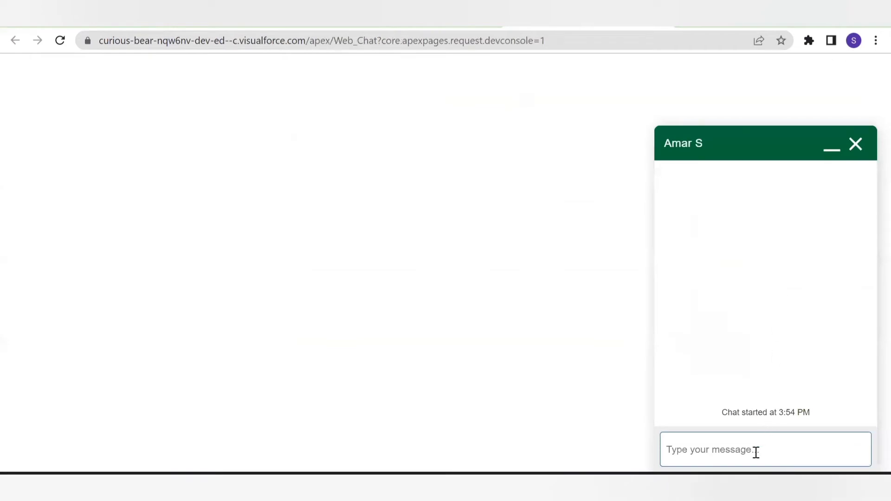
{"action": "type", "text": "Hello"}
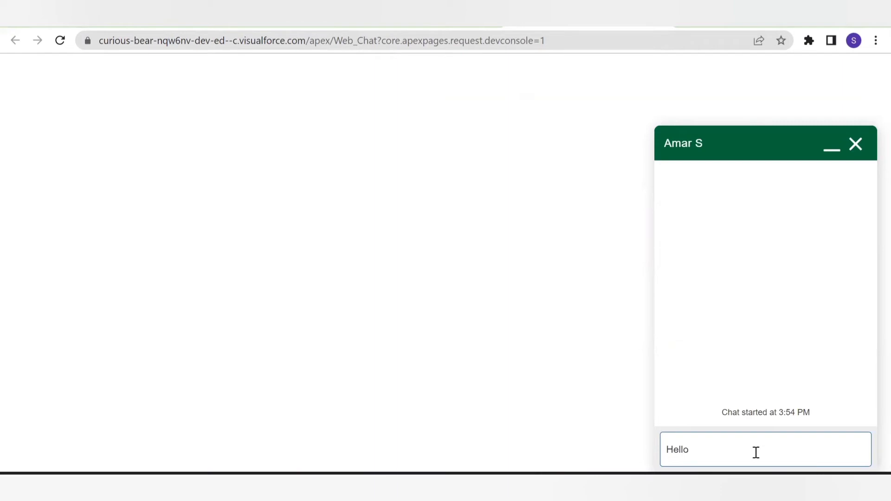
{"action": "type", "text": " I need help in laptop installat"}
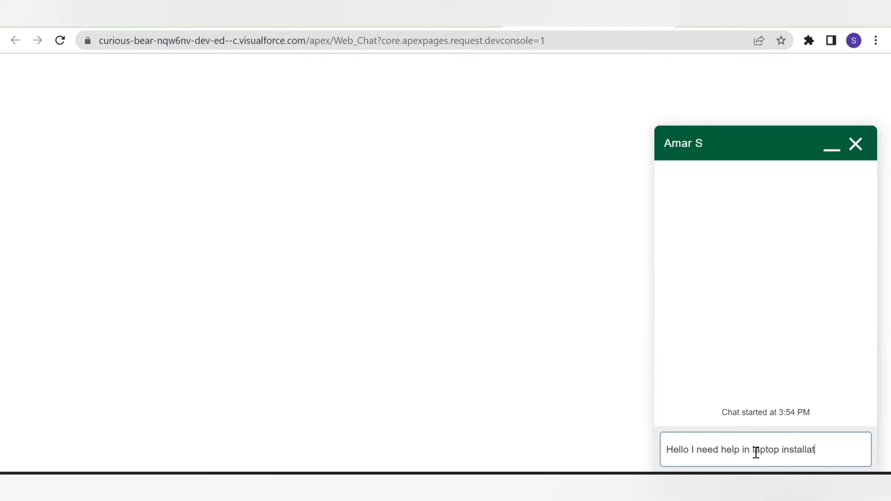
{"action": "type", "text": "ion process"}
{"action": "key", "text": "Return"}
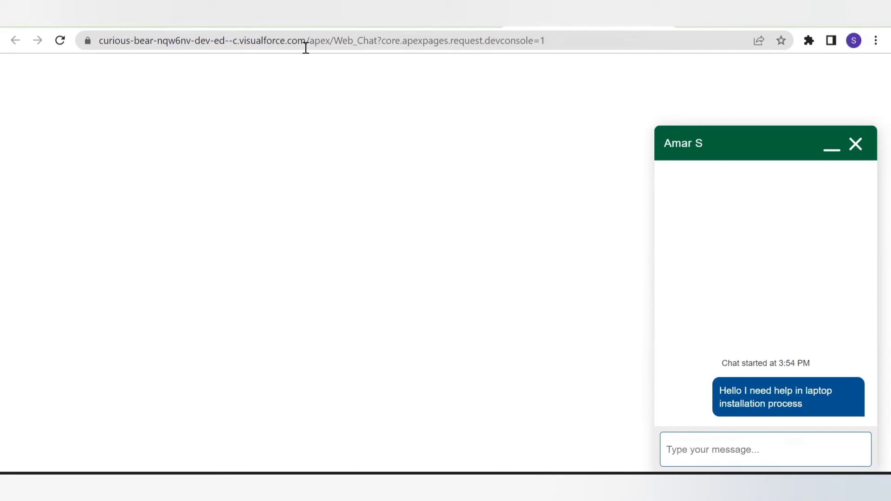
{"action": "left_click", "coordinate": [345, 27]}
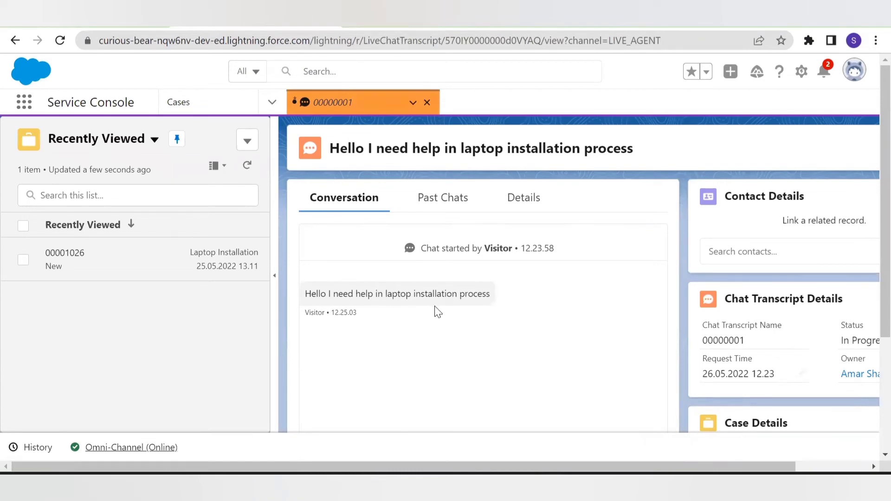
Step: Reply 'Hello Happy to assist you .' as the agent and check it in the visitor's chat
{"action": "scroll", "coordinate": [434, 305], "scroll_direction": "down", "scroll_amount": 3}
{"action": "left_click", "coordinate": [427, 366]}
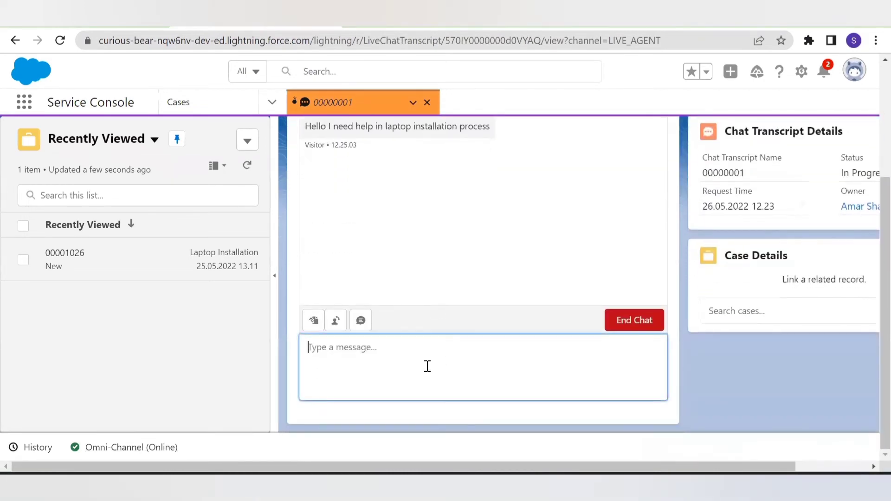
{"action": "type", "text": "Hello Happy to assist you "}
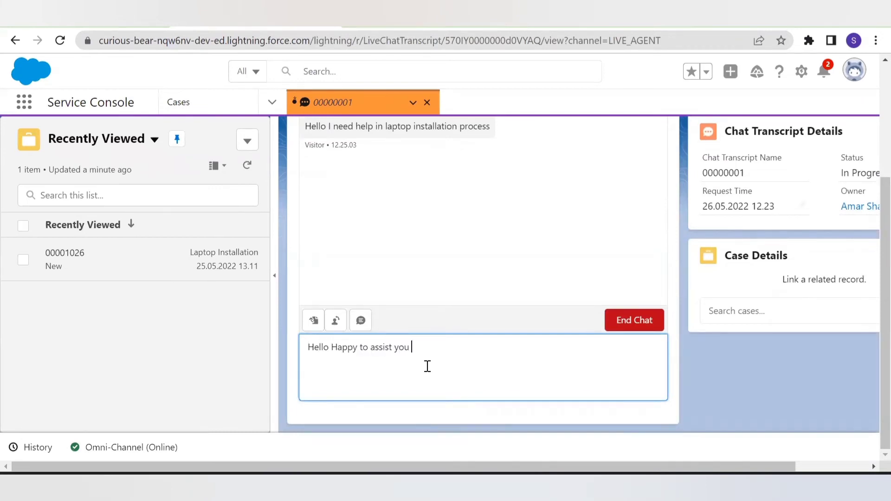
{"action": "type", "text": "."}
{"action": "key", "text": "Return"}
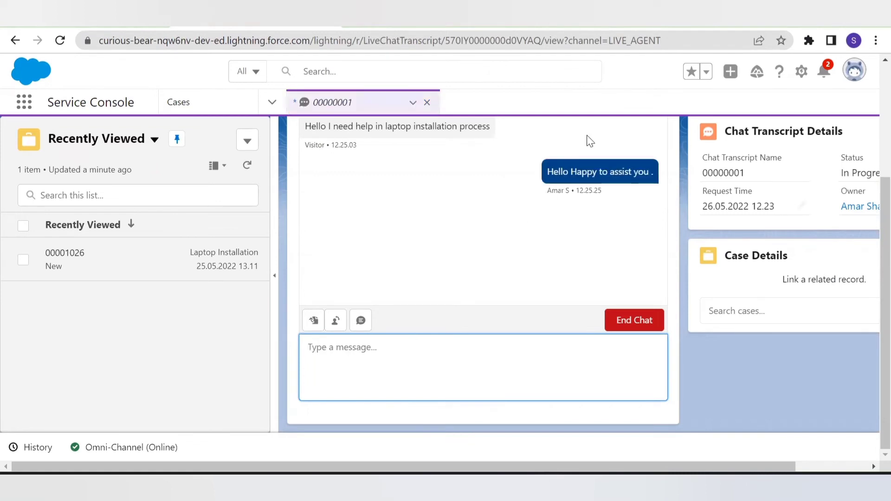
{"action": "left_click", "coordinate": [602, 23]}
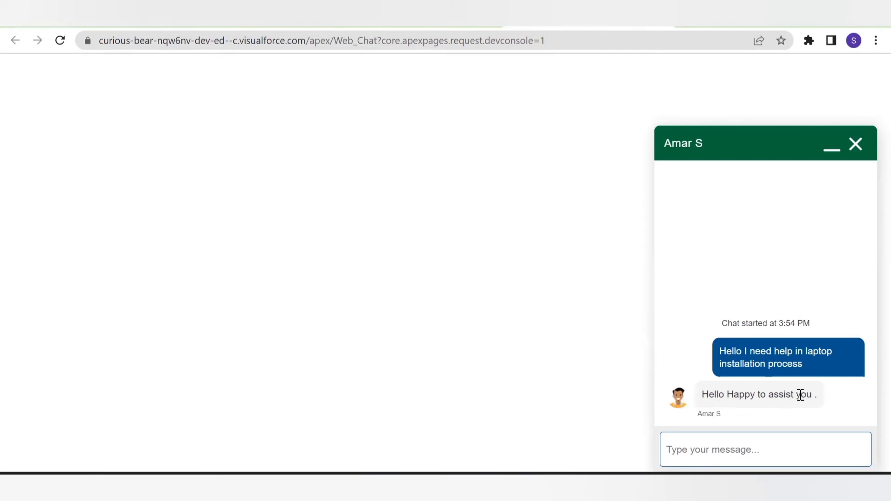
Step: Send 'thnks' from the visitor and answer 'ok' from the agent console
{"action": "left_click", "coordinate": [325, 28]}
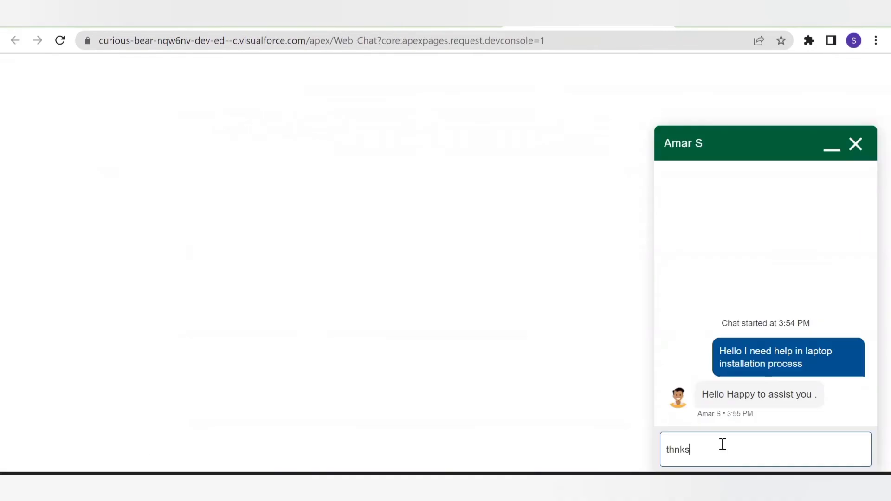
{"action": "key", "text": "Return"}
{"action": "left_click", "coordinate": [260, 27]}
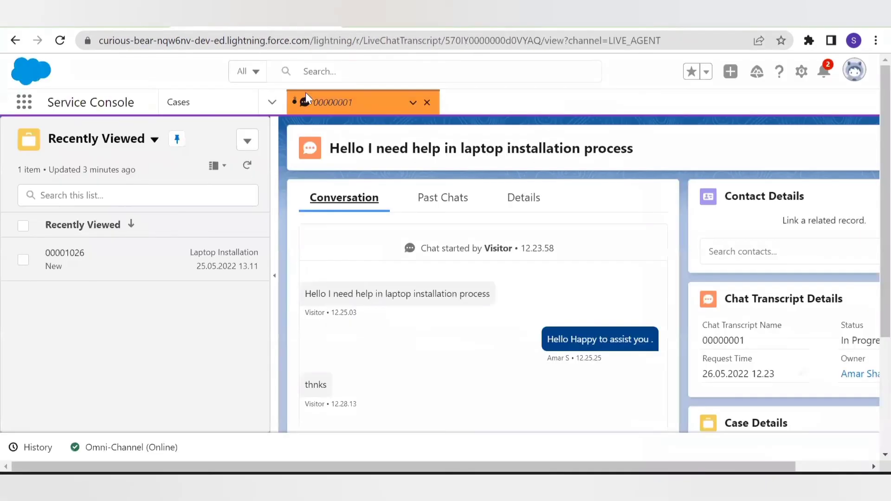
{"action": "left_click", "coordinate": [408, 356]}
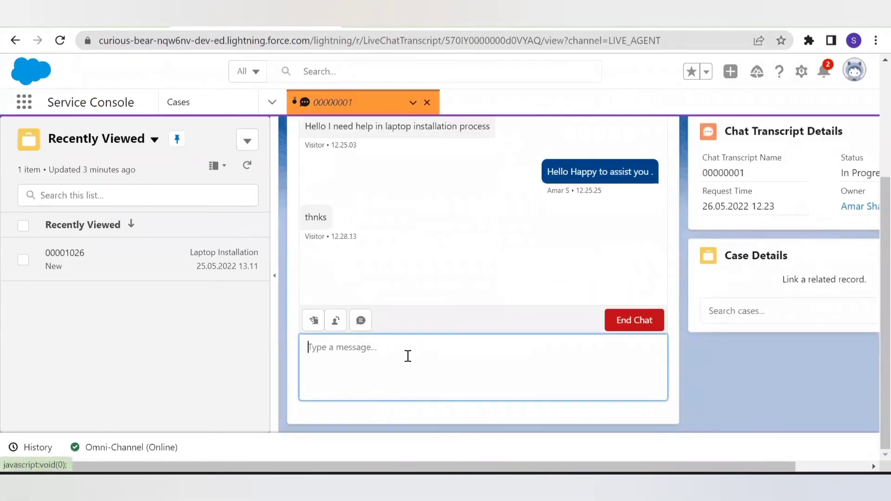
{"action": "type", "text": "ok"}
{"action": "key", "text": "Return"}
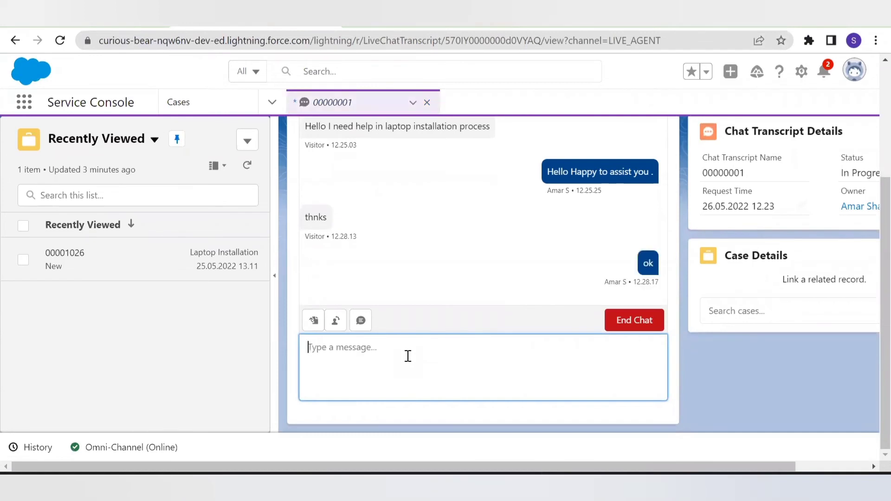
Step: End the chat from the console and confirm the visitor sees Chat Ended by Agent
{"action": "left_click", "coordinate": [633, 322]}
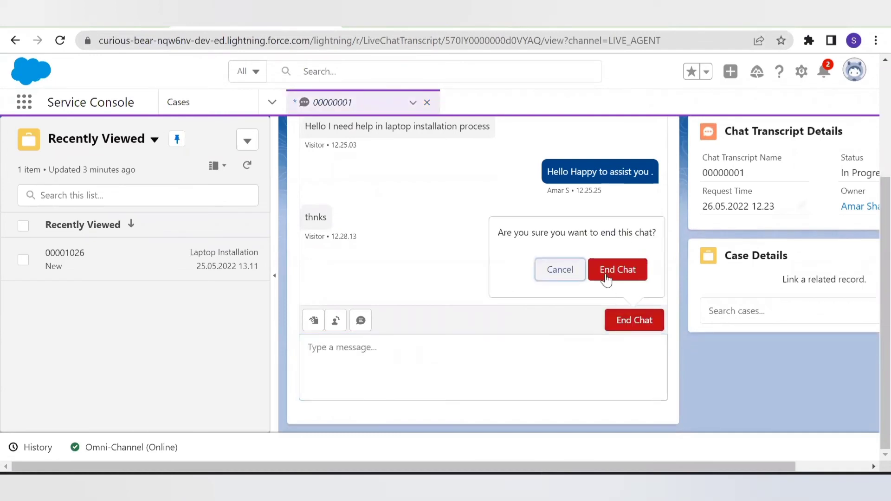
{"action": "left_click", "coordinate": [620, 274]}
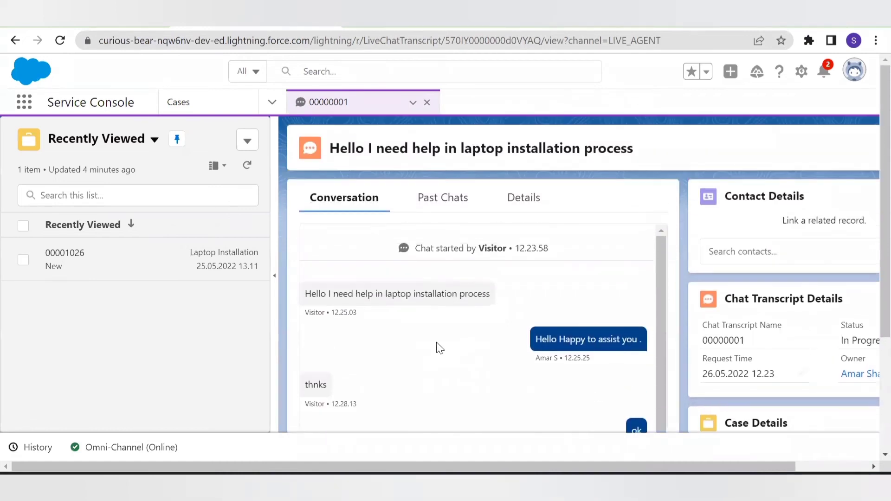
{"action": "left_click", "coordinate": [104, 447]}
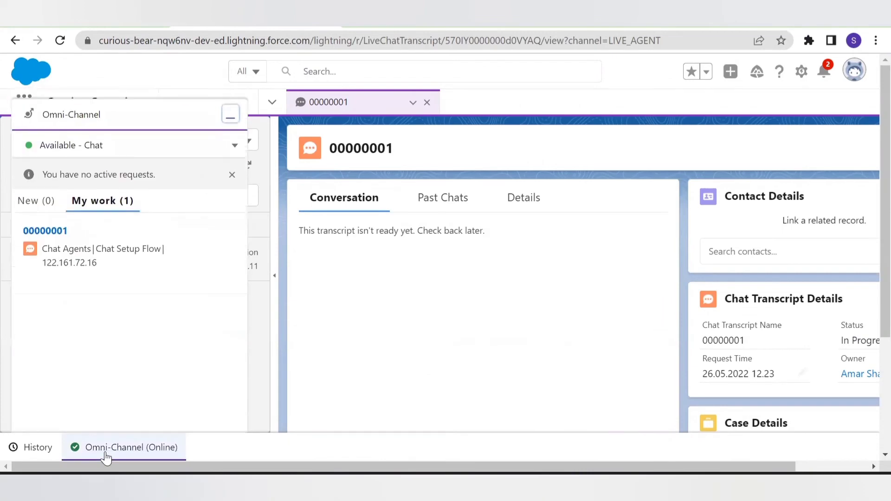
{"action": "left_click", "coordinate": [36, 204]}
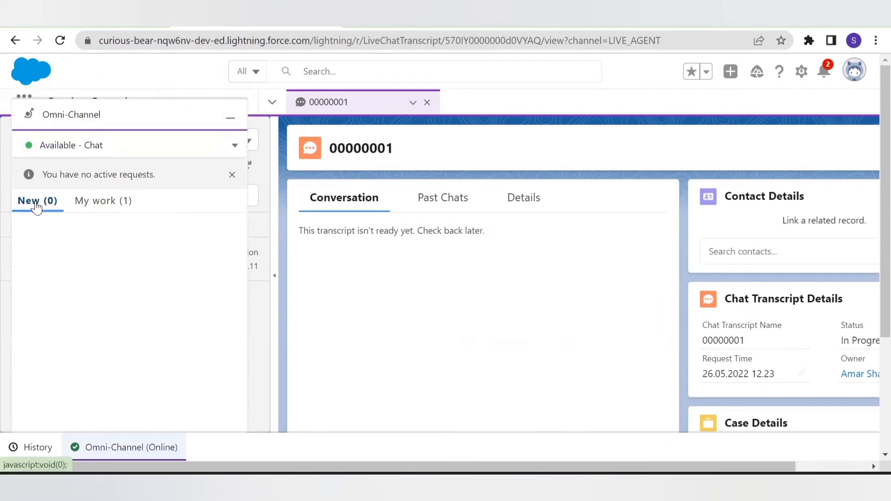
{"action": "key", "text": "alt+Tab"}
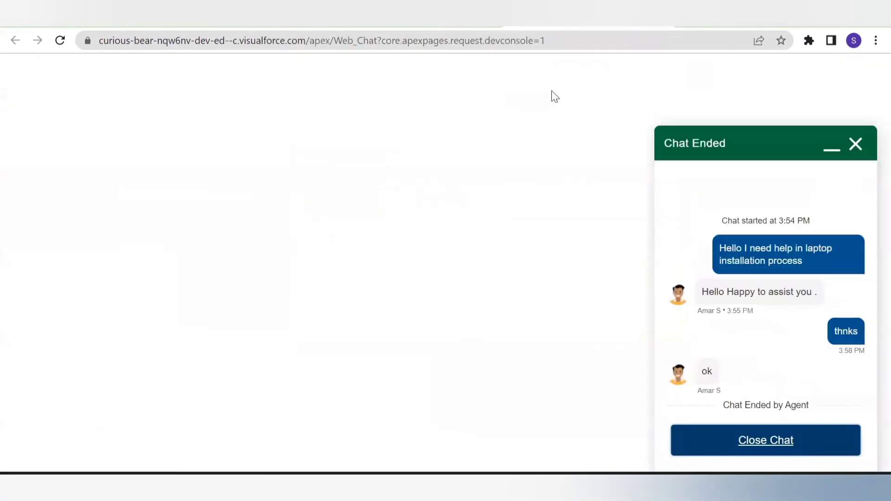
Step: Close the ended visitor chat and set the agent's Omni-Channel status to On Break
{"action": "left_click", "coordinate": [750, 443]}
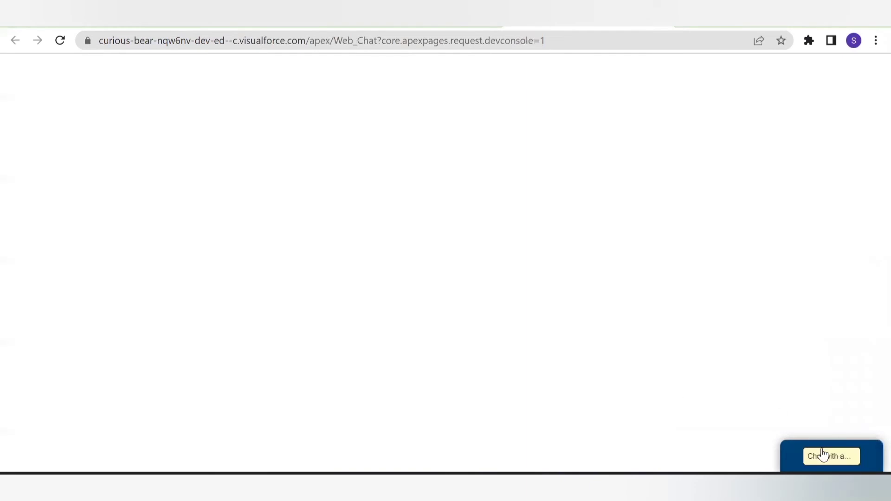
{"action": "key", "text": "alt+Tab"}
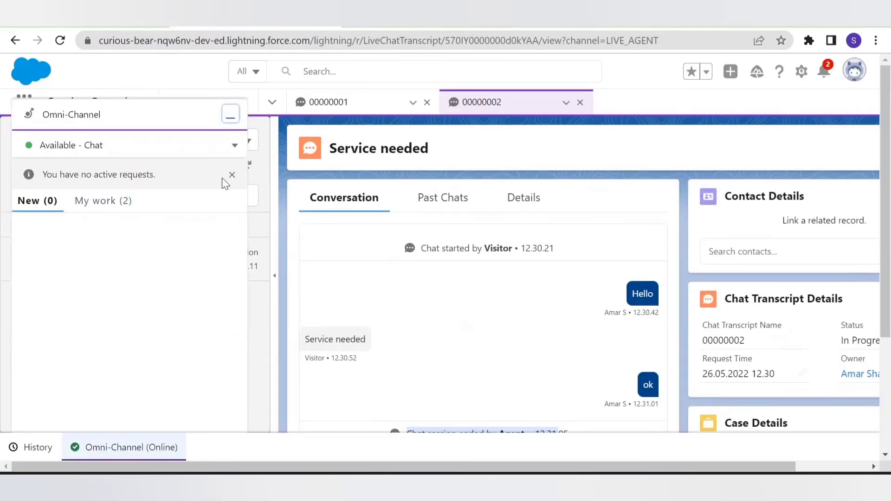
{"action": "left_click", "coordinate": [236, 146]}
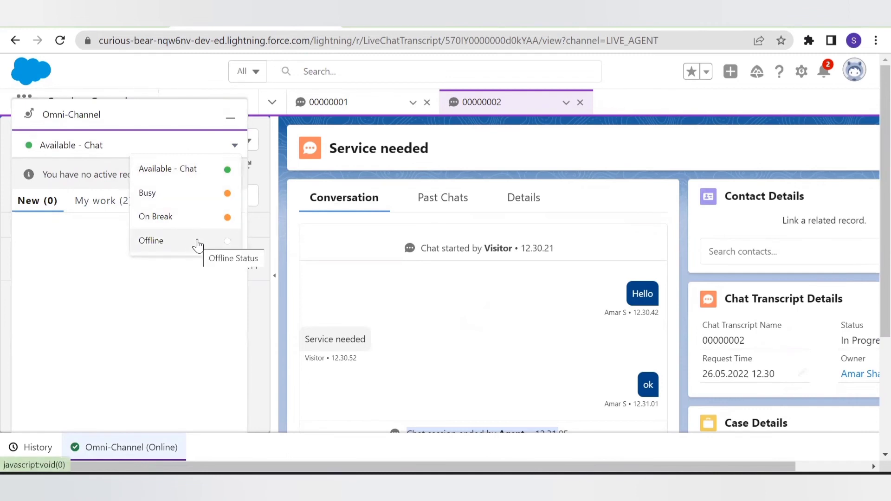
{"action": "left_click", "coordinate": [193, 221]}
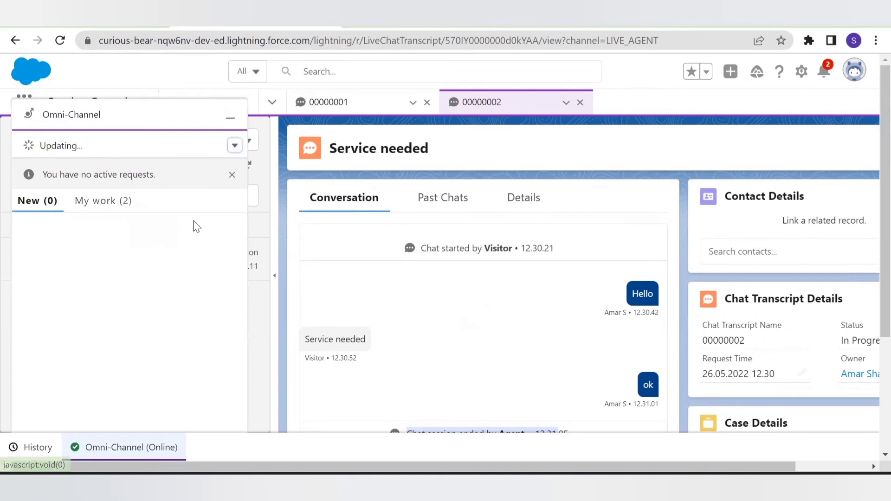
Step: Start a new visitor chat that reaches the Contact Us form, then return to the console
{"action": "left_click", "coordinate": [578, 26]}
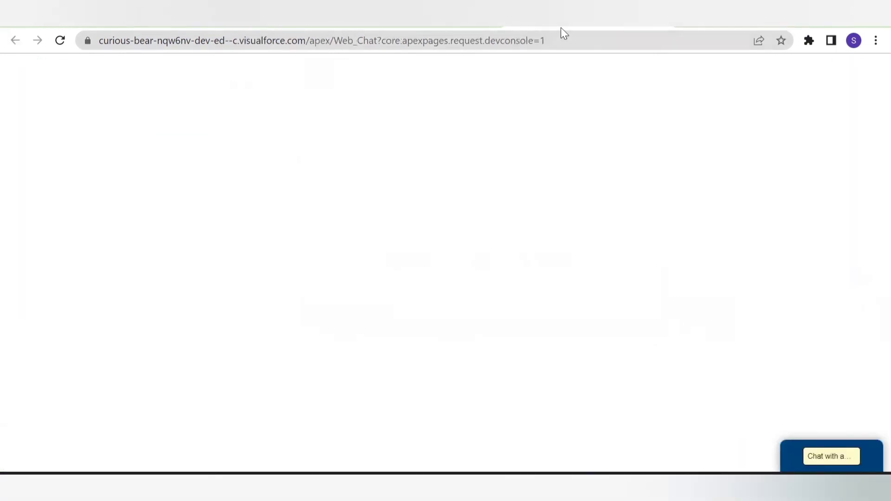
{"action": "left_click", "coordinate": [792, 459]}
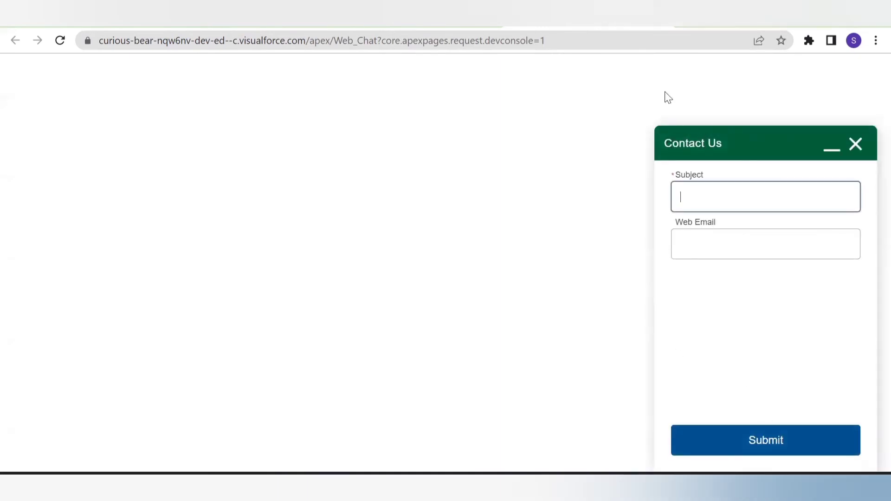
{"action": "left_click", "coordinate": [329, 26]}
{"action": "left_click_drag", "start_coordinate": [39, 141], "coordinate": [135, 142]}
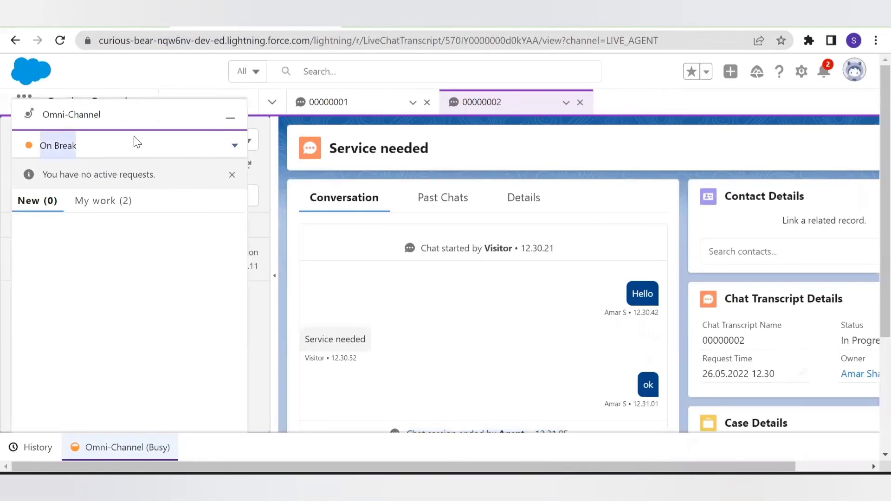
{"action": "left_click", "coordinate": [233, 146]}
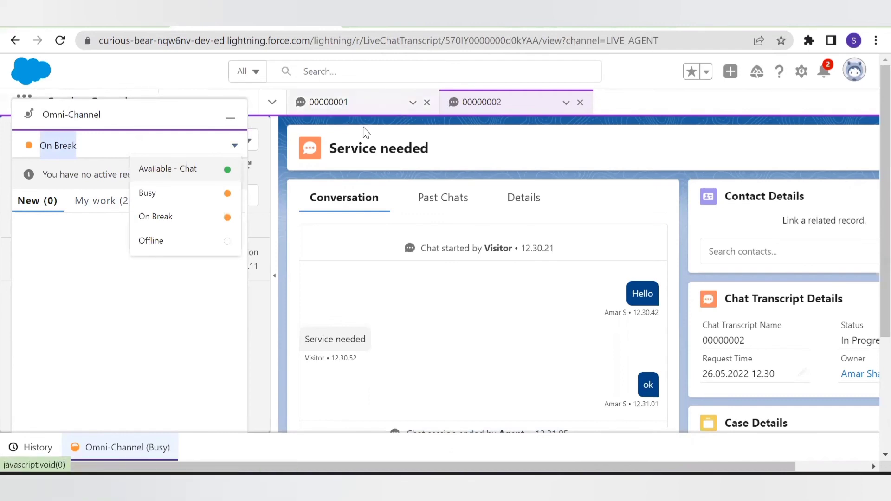
{"action": "left_click", "coordinate": [571, 149]}
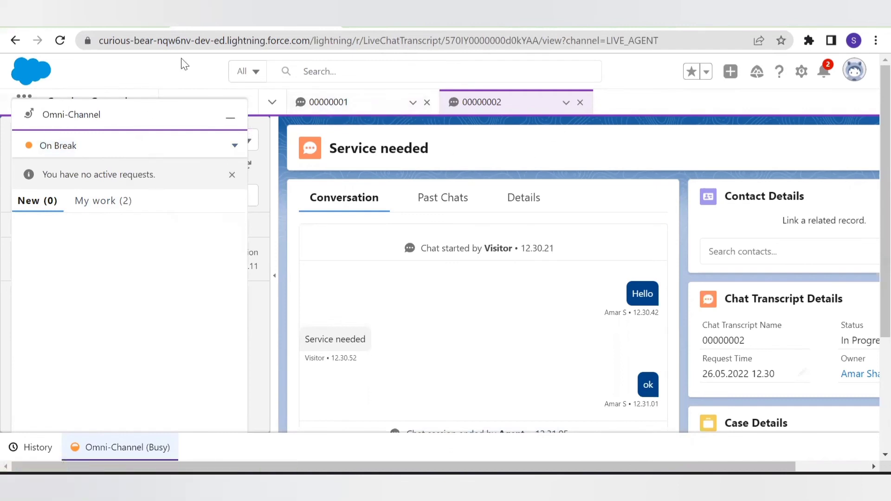